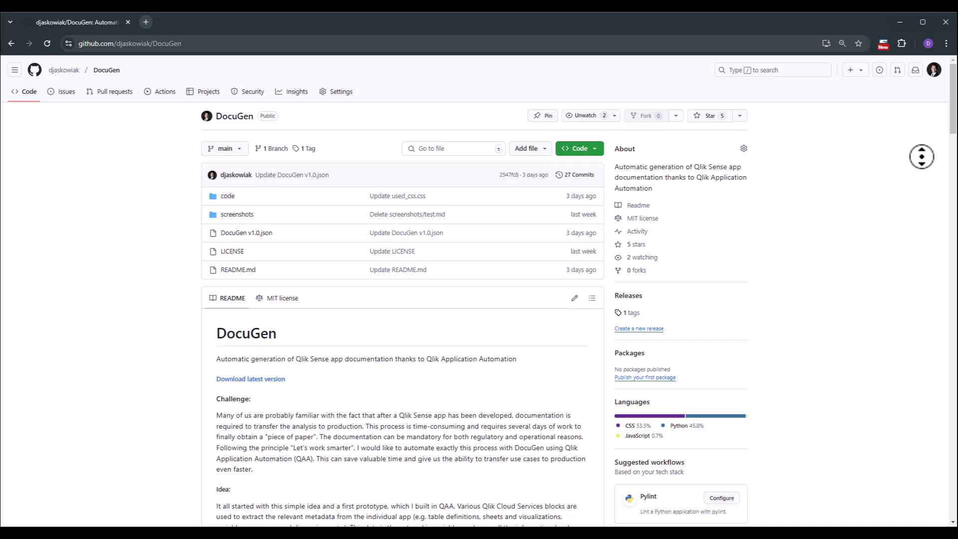
Scroll down through the DocuGen v1.0 automation's block flow
{"action": "scroll", "coordinate": [921, 150], "scroll_direction": "down", "scroll_amount": 2}
{"action": "scroll", "coordinate": [921, 150], "scroll_direction": "down", "scroll_amount": 3}
{"action": "scroll", "coordinate": [479, 289], "scroll_direction": "down", "scroll_amount": 3}
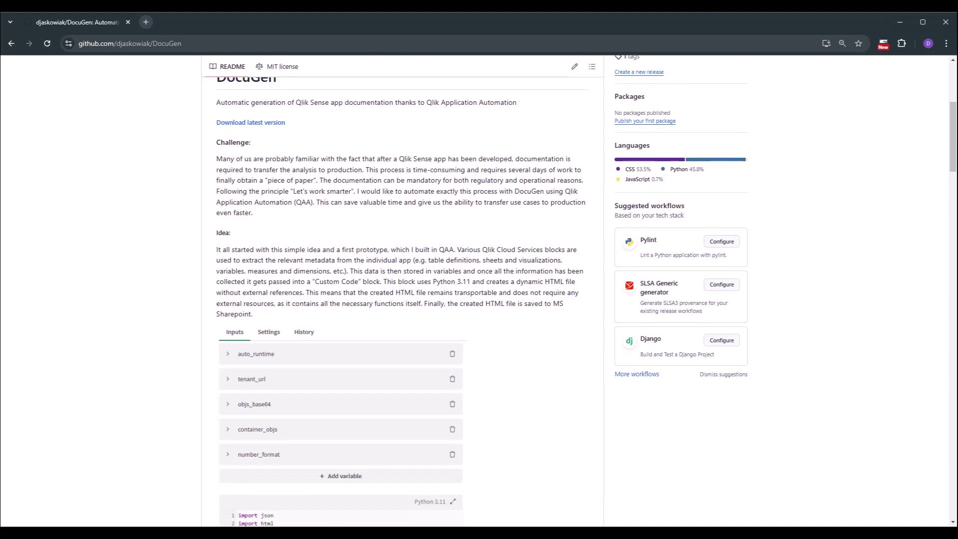
{"action": "scroll", "coordinate": [479, 290], "scroll_direction": "down", "scroll_amount": 3}
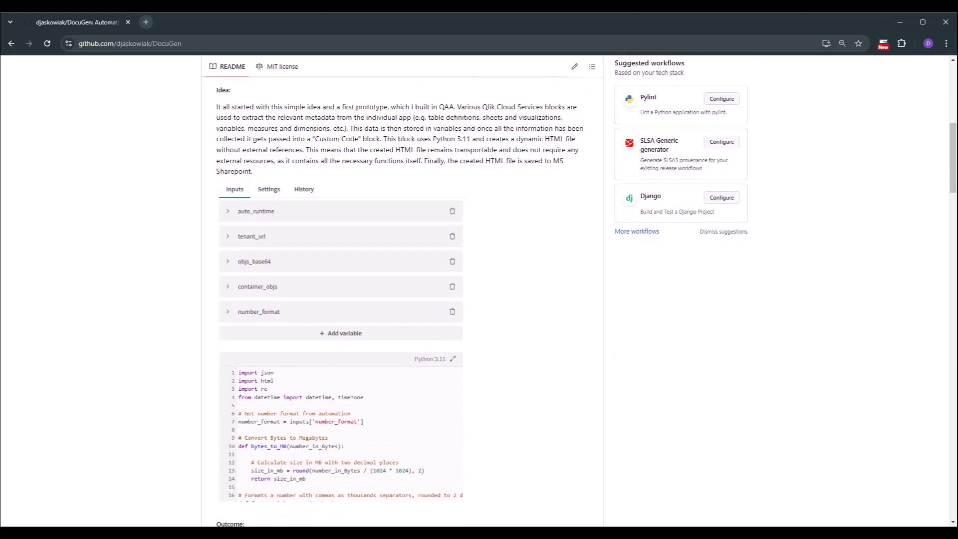
{"action": "scroll", "coordinate": [478, 289], "scroll_direction": "down", "scroll_amount": 3}
{"action": "scroll", "coordinate": [479, 289], "scroll_direction": "down", "scroll_amount": 3}
{"action": "scroll", "coordinate": [479, 289], "scroll_direction": "down", "scroll_amount": 3}
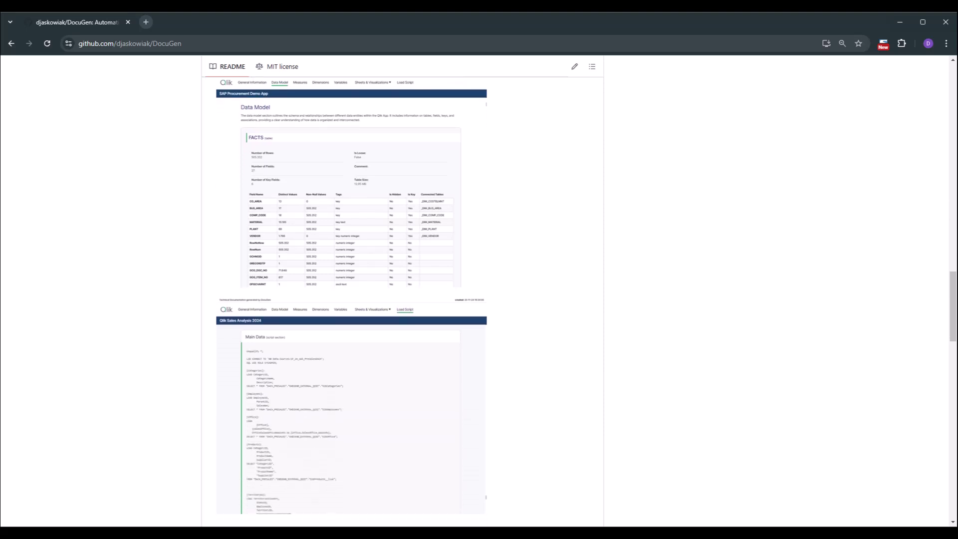
{"action": "scroll", "coordinate": [402, 290], "scroll_direction": "down", "scroll_amount": 3}
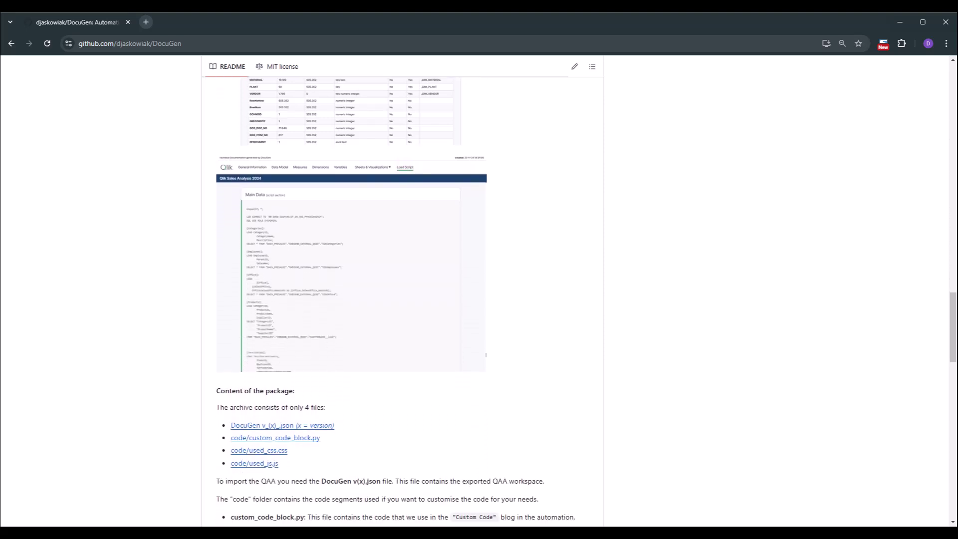
{"action": "scroll", "coordinate": [402, 289], "scroll_direction": "down", "scroll_amount": 3}
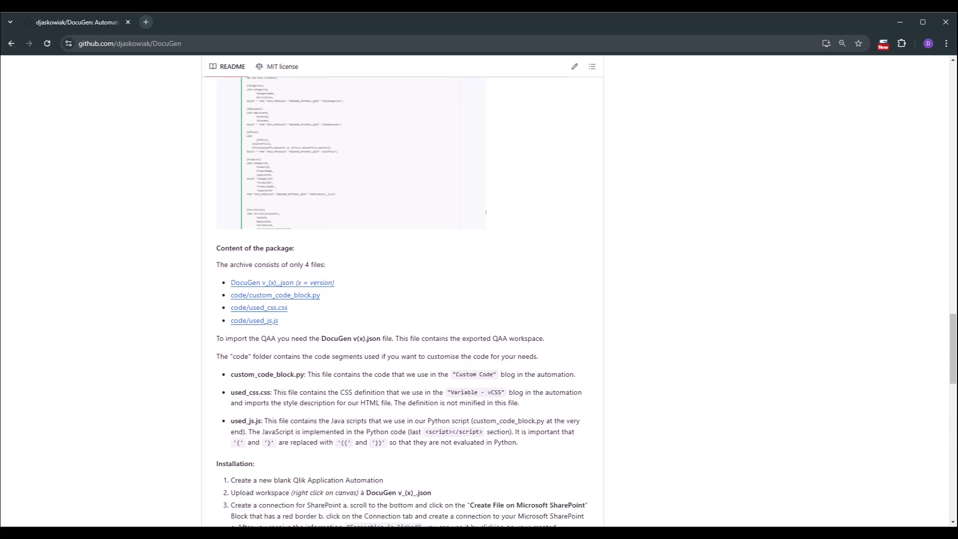
{"action": "scroll", "coordinate": [402, 289], "scroll_direction": "down", "scroll_amount": 3}
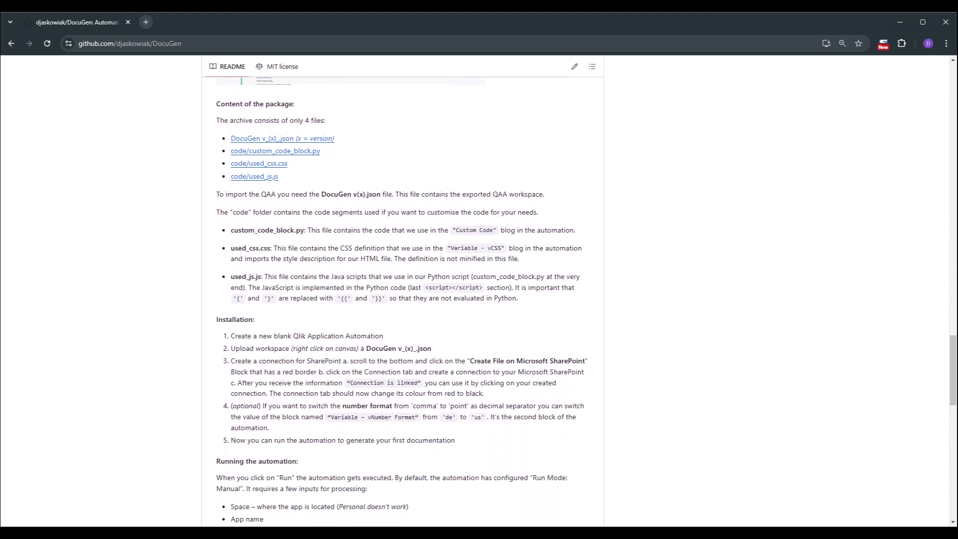
{"action": "scroll", "coordinate": [402, 289], "scroll_direction": "down", "scroll_amount": 3}
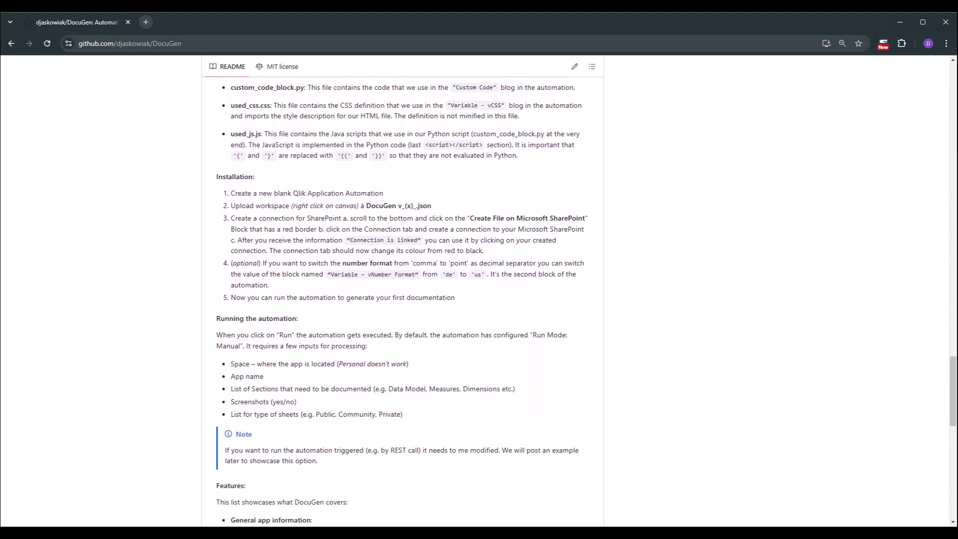
{"action": "scroll", "coordinate": [402, 290], "scroll_direction": "down", "scroll_amount": 3}
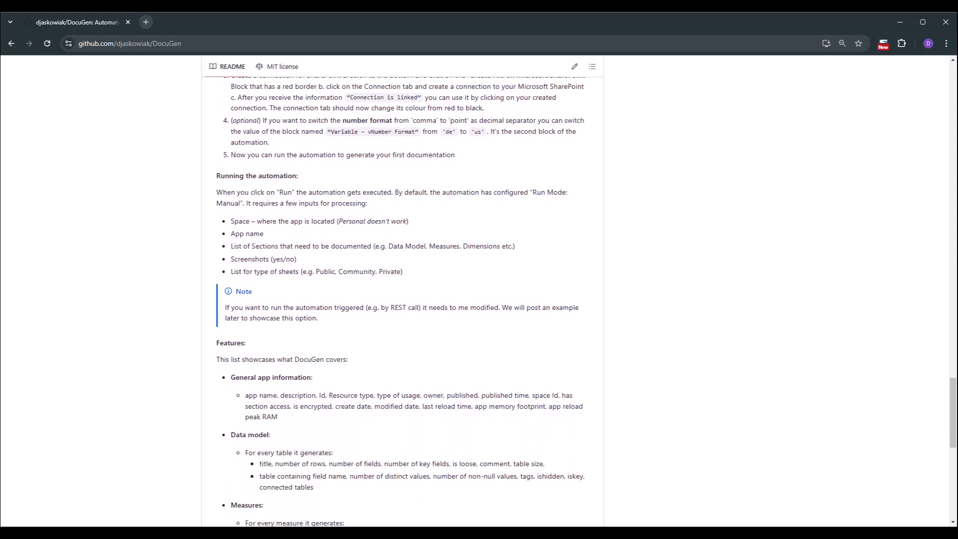
{"action": "scroll", "coordinate": [402, 289], "scroll_direction": "down", "scroll_amount": 3}
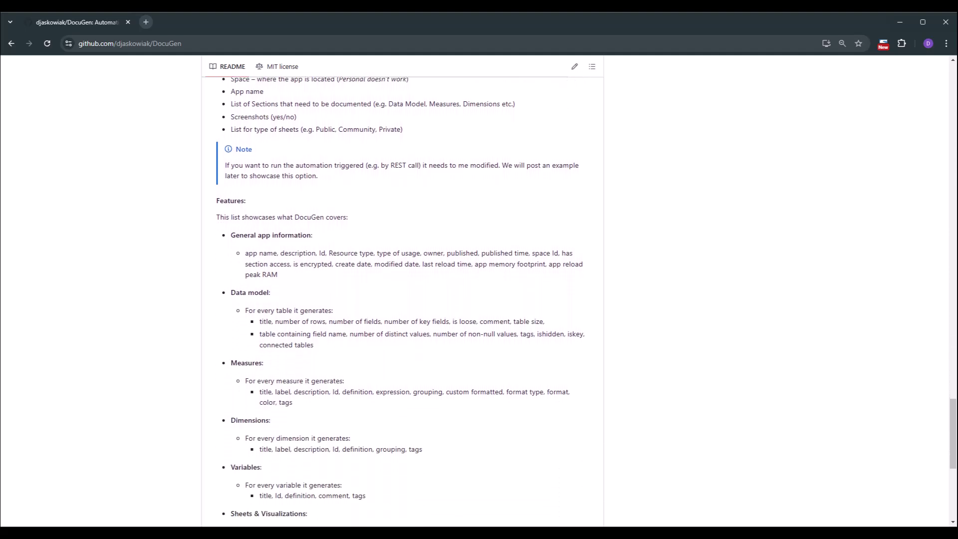
{"action": "scroll", "coordinate": [402, 289], "scroll_direction": "down", "scroll_amount": 3}
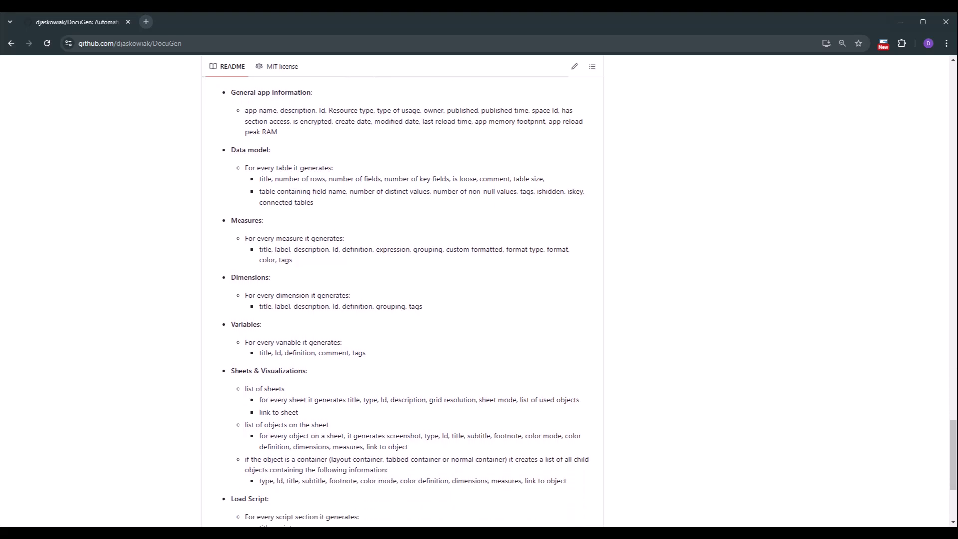
{"action": "scroll", "coordinate": [402, 289], "scroll_direction": "down", "scroll_amount": 3}
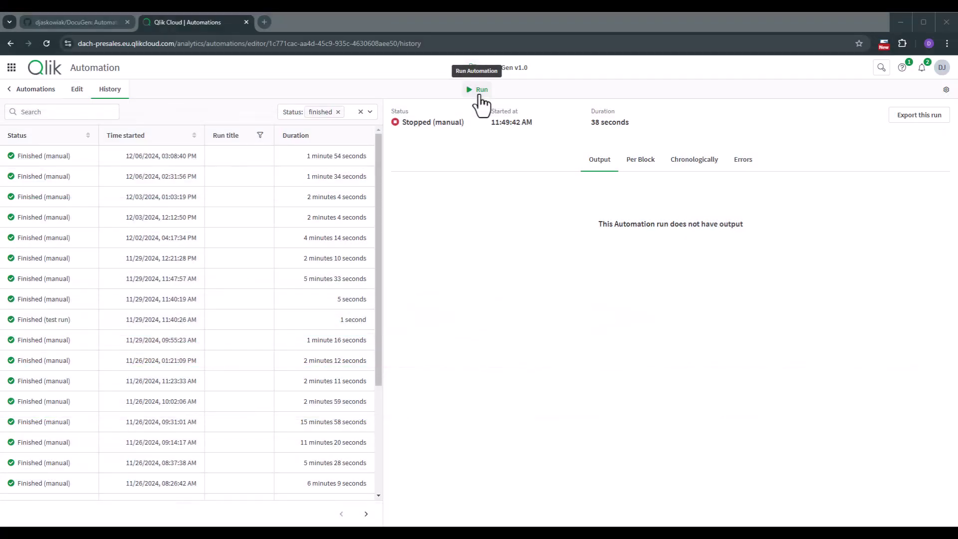
Run DocuGen v1.0 manually with 01 App-Development (shared) submitted as the space
{"action": "left_click", "coordinate": [481, 94]}
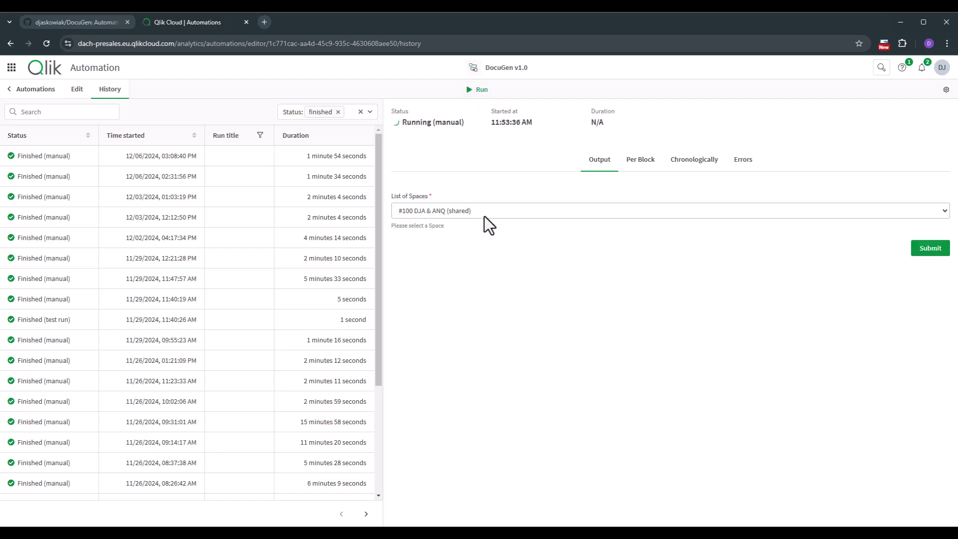
{"action": "left_click", "coordinate": [488, 211]}
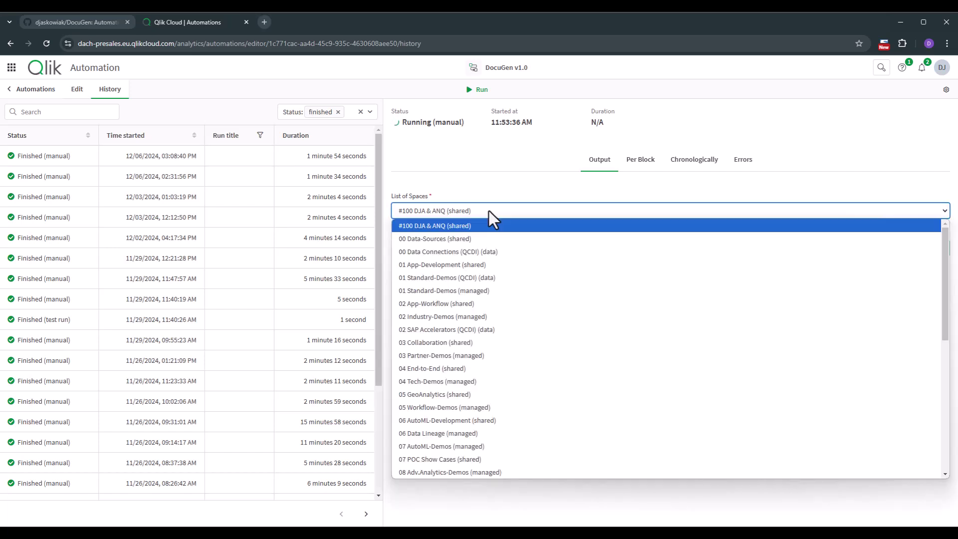
{"action": "left_click", "coordinate": [463, 265]}
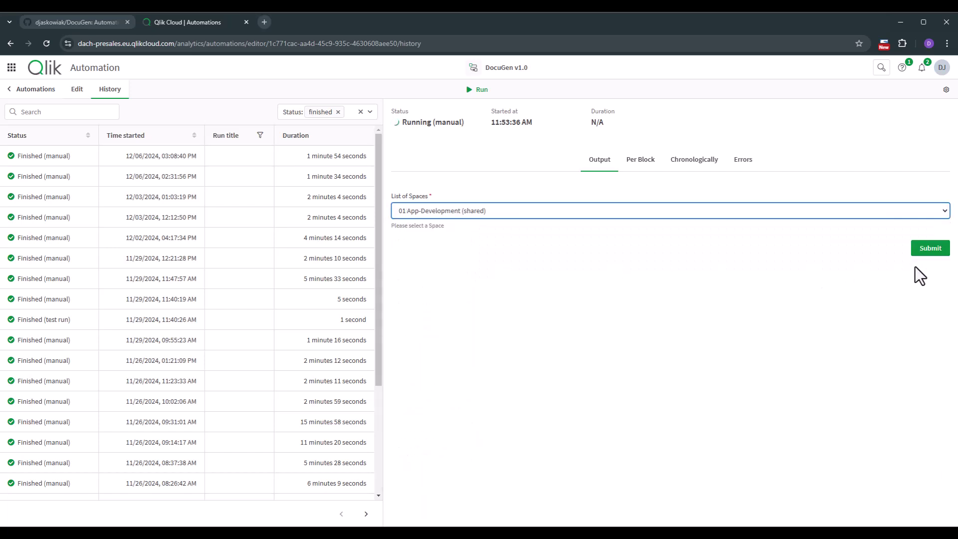
{"action": "left_click", "coordinate": [930, 252]}
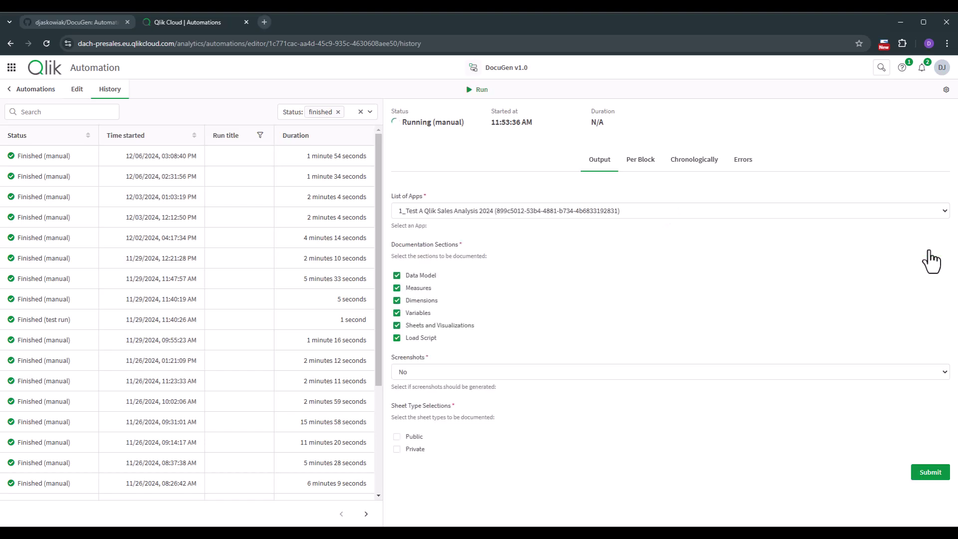
Choose Proposals and Contracts Analysis as the app to document
{"action": "left_click", "coordinate": [523, 215]}
{"action": "key", "text": "p"}
{"action": "key", "text": "r"}
{"action": "key", "text": "Return"}
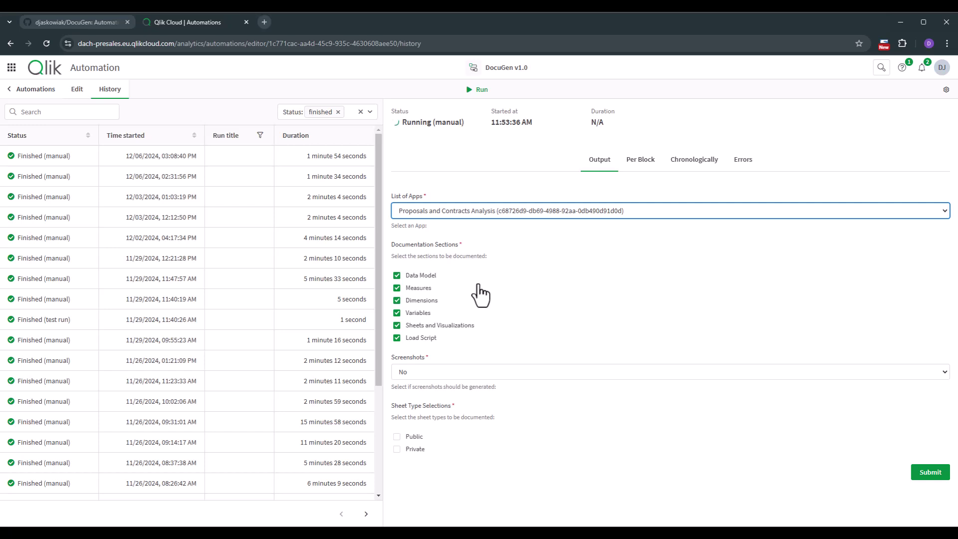
Set Screenshots to Yes, include public sheets, and submit the run
{"action": "left_click", "coordinate": [432, 373]}
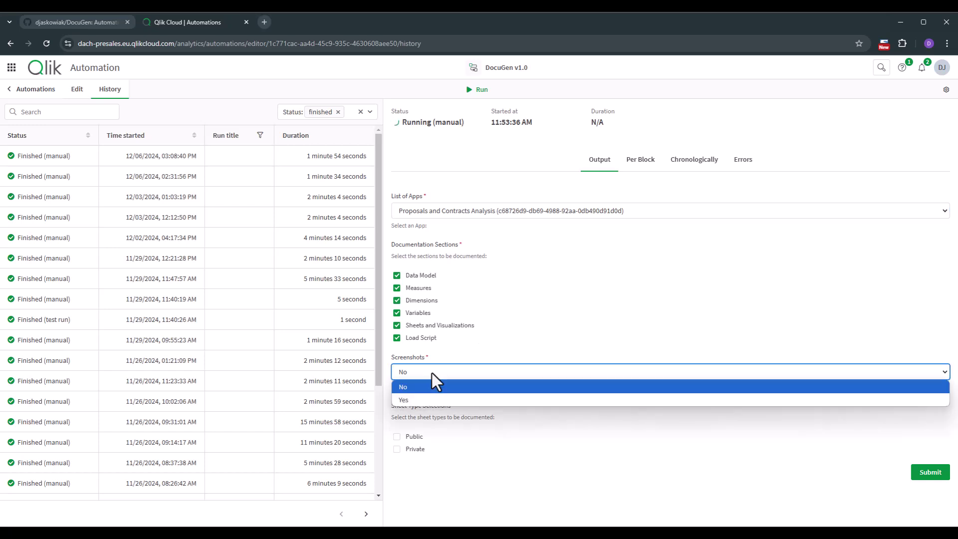
{"action": "left_click", "coordinate": [420, 400]}
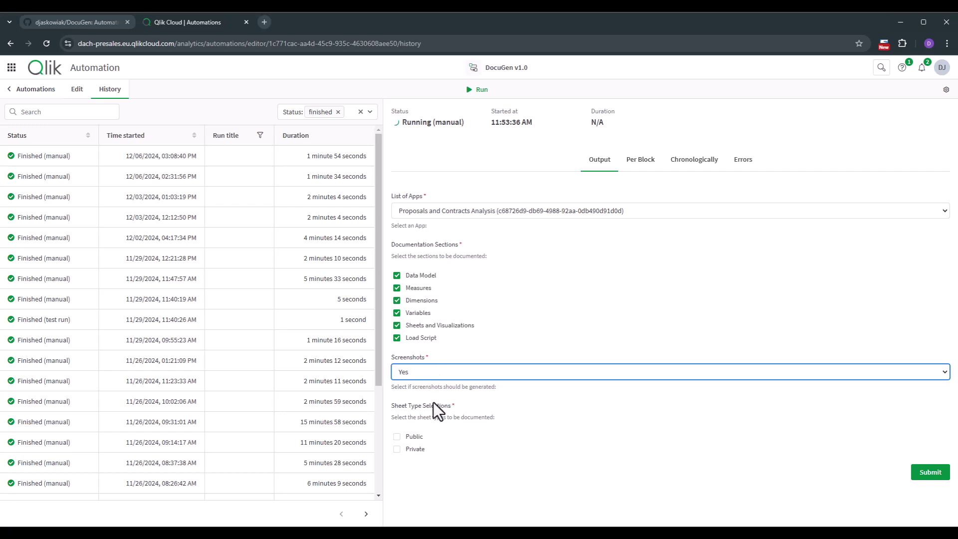
{"action": "left_click", "coordinate": [397, 437]}
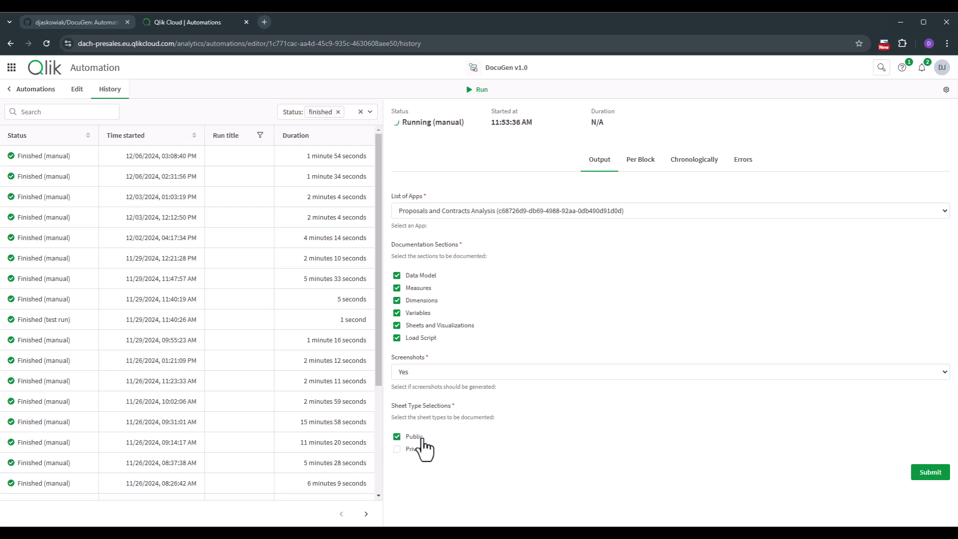
{"action": "left_click", "coordinate": [928, 472]}
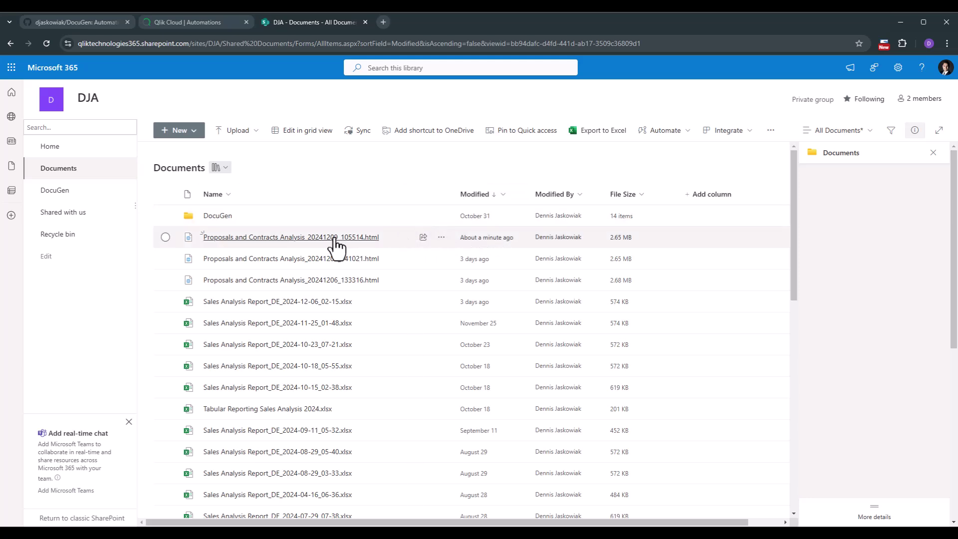
Download the newest Proposals and Contracts Analysis HTML report and open the downloaded file
{"action": "mouse_move", "coordinate": [318, 240]}
{"action": "left_click", "coordinate": [442, 239]}
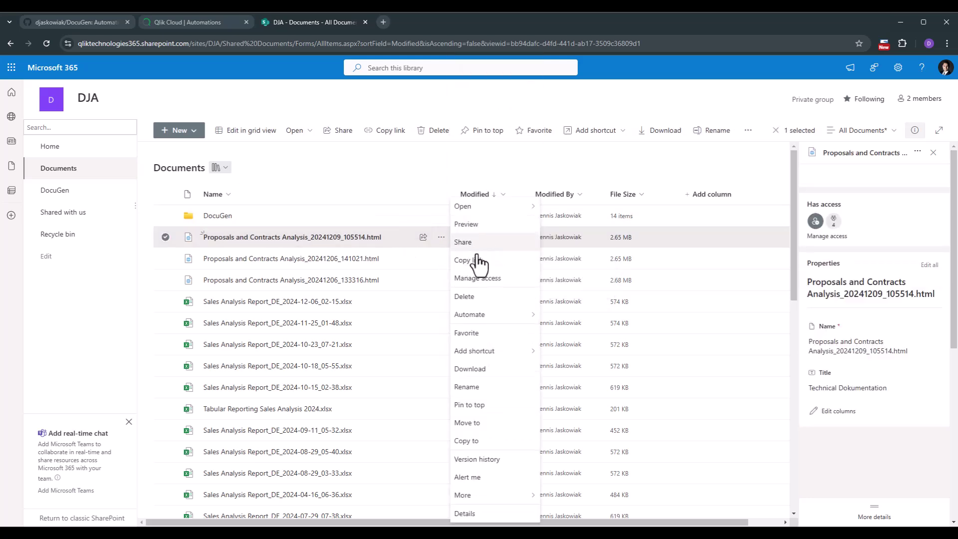
{"action": "left_click", "coordinate": [475, 364]}
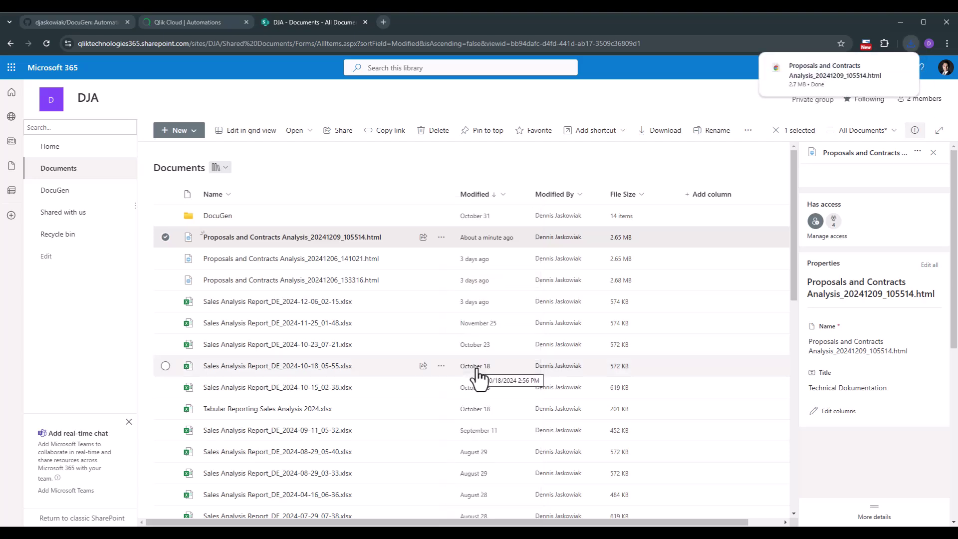
{"action": "left_click", "coordinate": [809, 81]}
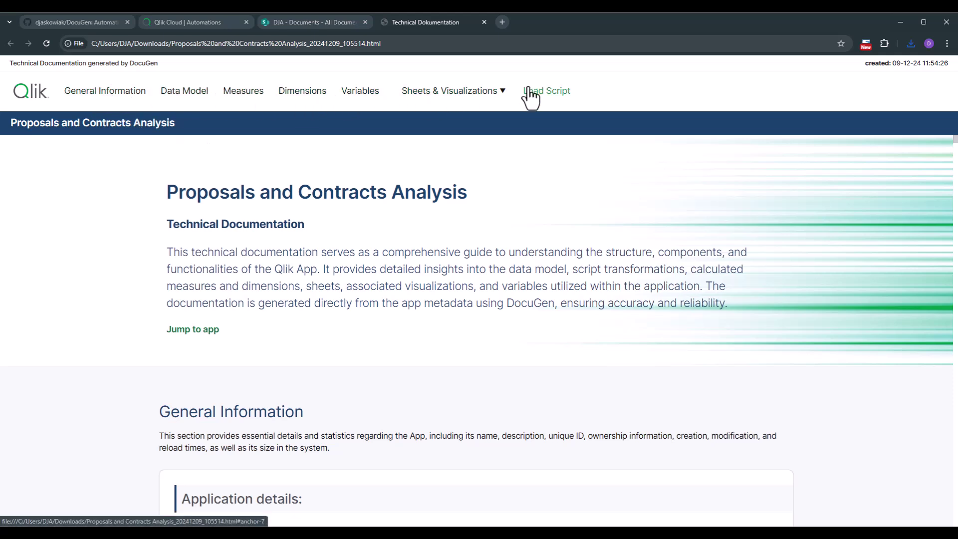
Check the app's sheet list, then scroll General Information down to the Data Model heading
{"action": "left_click", "coordinate": [505, 96]}
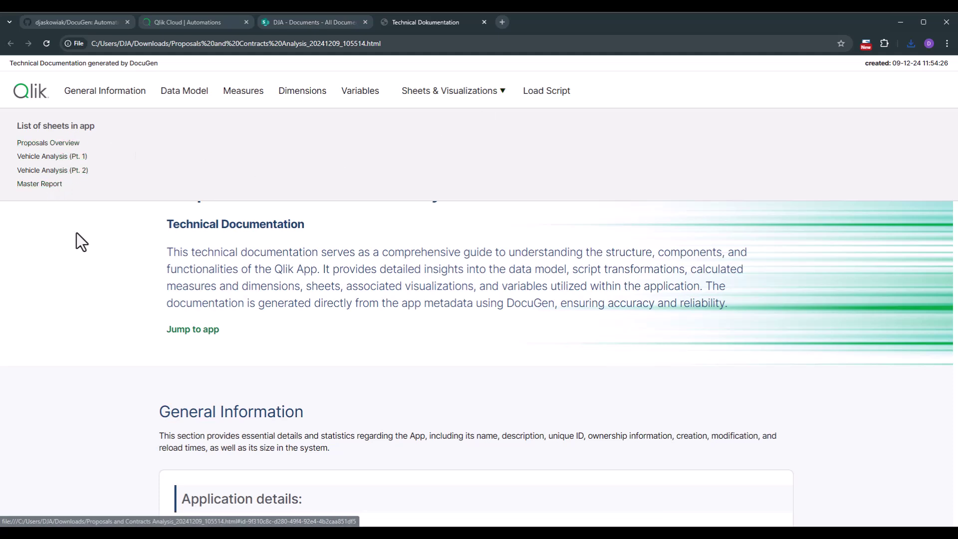
{"action": "left_click", "coordinate": [91, 224]}
{"action": "scroll", "coordinate": [120, 224], "scroll_direction": "down", "scroll_amount": 2}
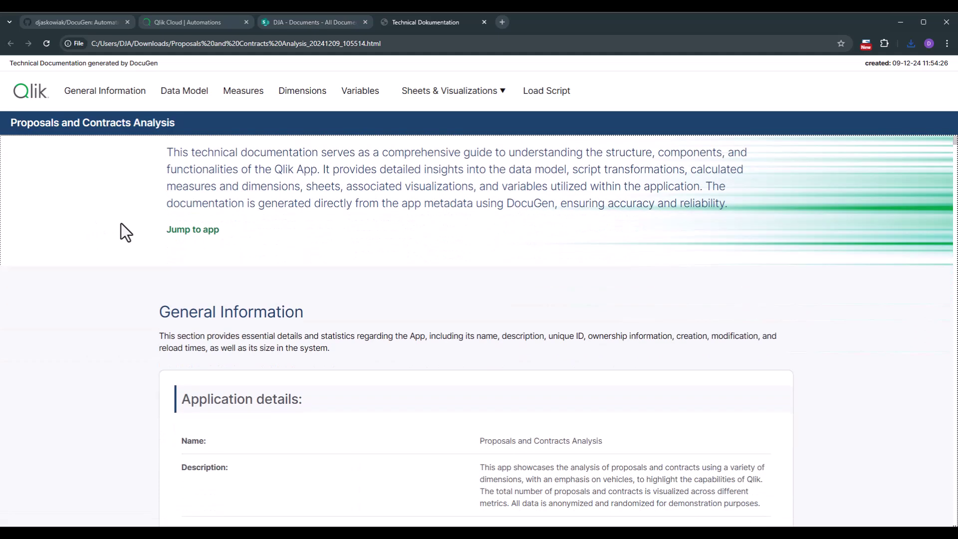
{"action": "scroll", "coordinate": [120, 223], "scroll_direction": "down", "scroll_amount": 3}
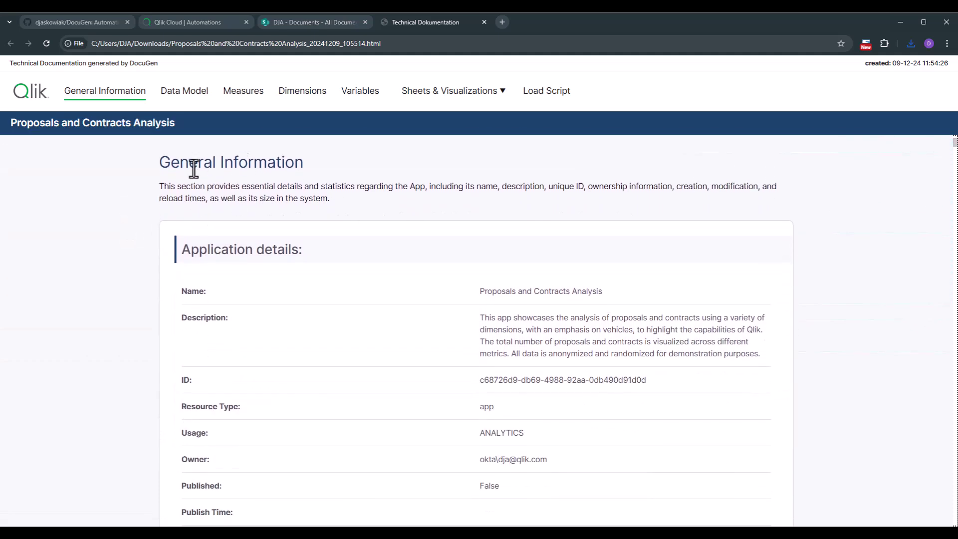
{"action": "scroll", "coordinate": [176, 188], "scroll_direction": "down", "scroll_amount": 2}
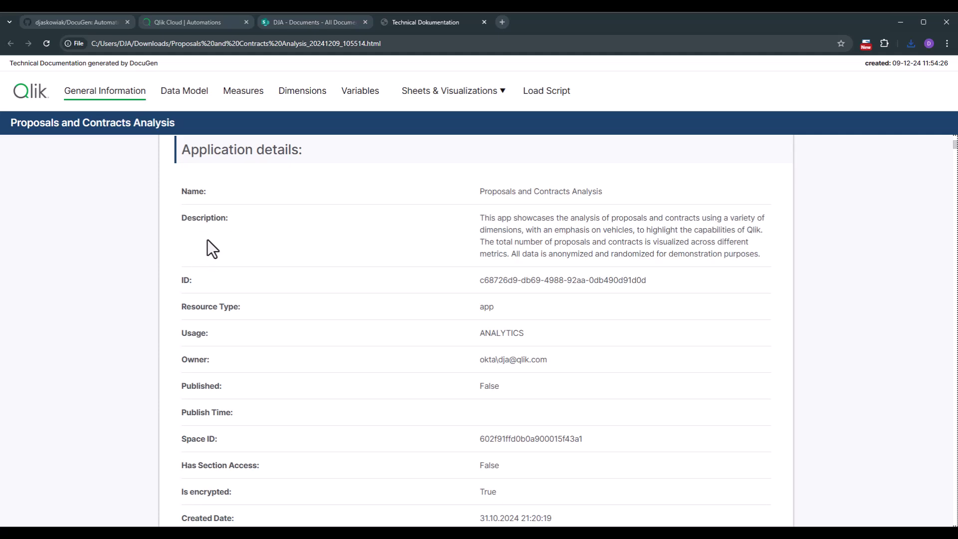
{"action": "scroll", "coordinate": [207, 244], "scroll_direction": "down", "scroll_amount": 2}
{"action": "scroll", "coordinate": [429, 259], "scroll_direction": "down", "scroll_amount": 1}
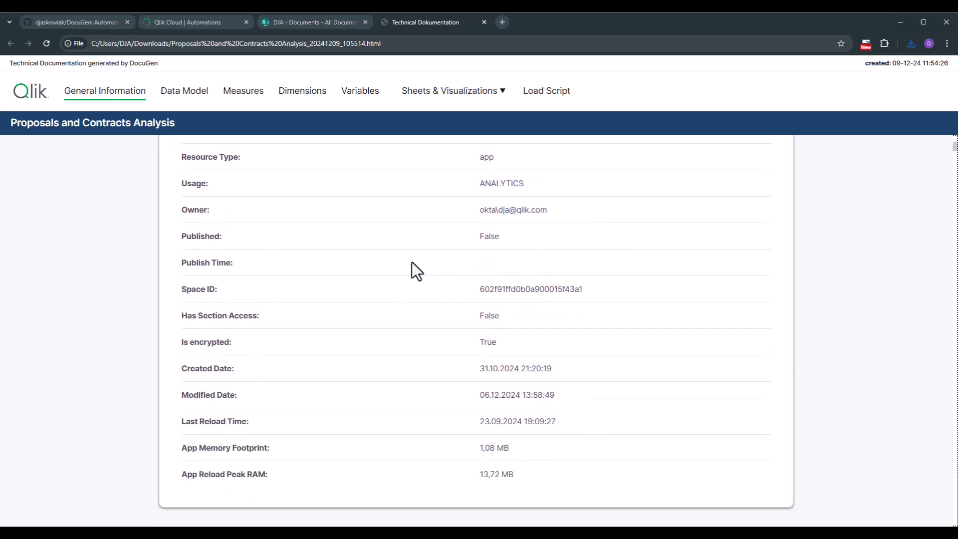
{"action": "scroll", "coordinate": [449, 290], "scroll_direction": "down", "scroll_amount": 1}
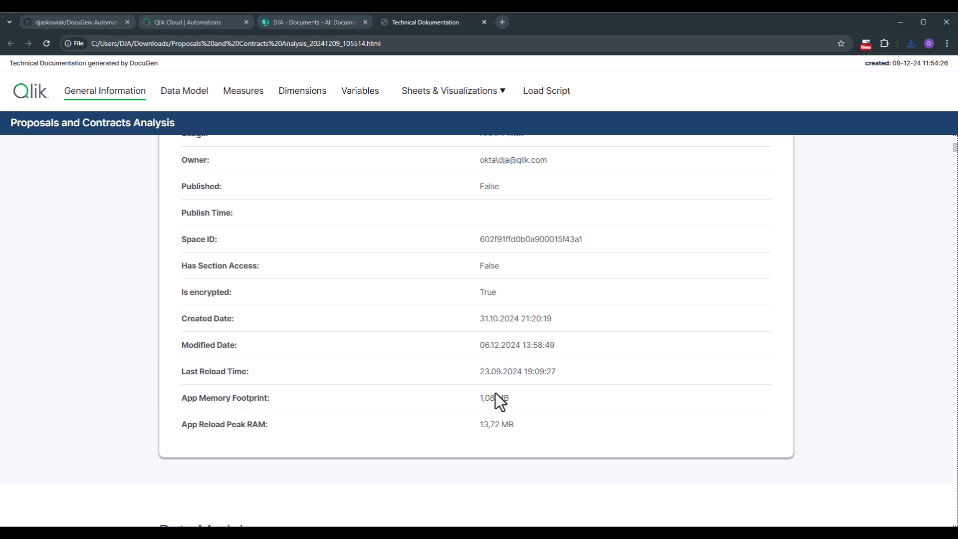
{"action": "scroll", "coordinate": [537, 434], "scroll_direction": "down", "scroll_amount": 1}
{"action": "scroll", "coordinate": [514, 363], "scroll_direction": "down", "scroll_amount": 2}
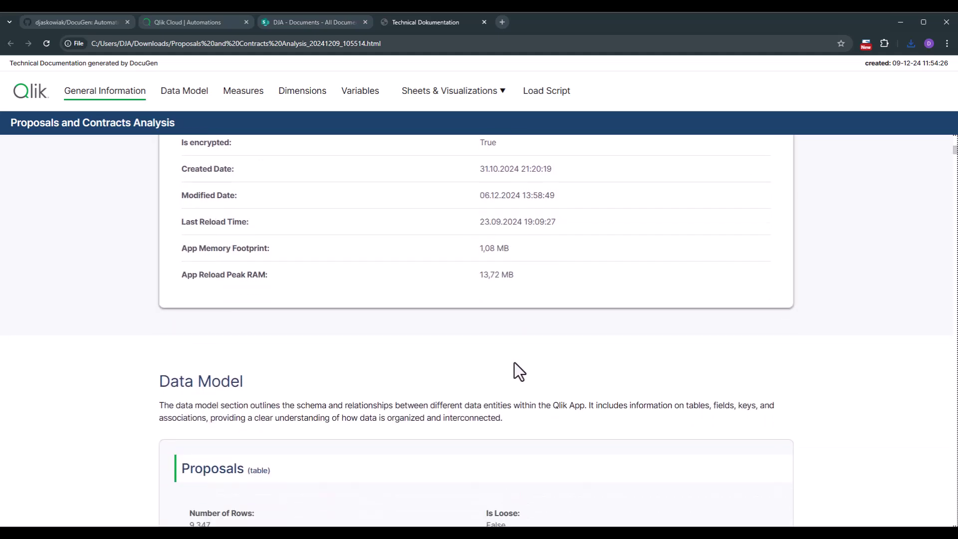
Scroll past the Proposals, Contracts and Financial_Data tables to Economic_Group
{"action": "scroll", "coordinate": [514, 363], "scroll_direction": "down", "scroll_amount": 4}
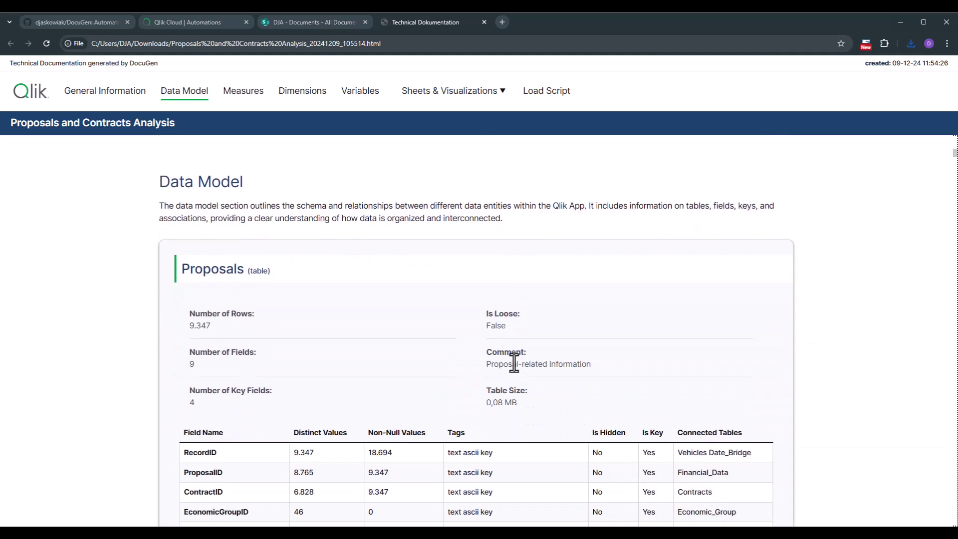
{"action": "scroll", "coordinate": [514, 364], "scroll_direction": "down", "scroll_amount": 1}
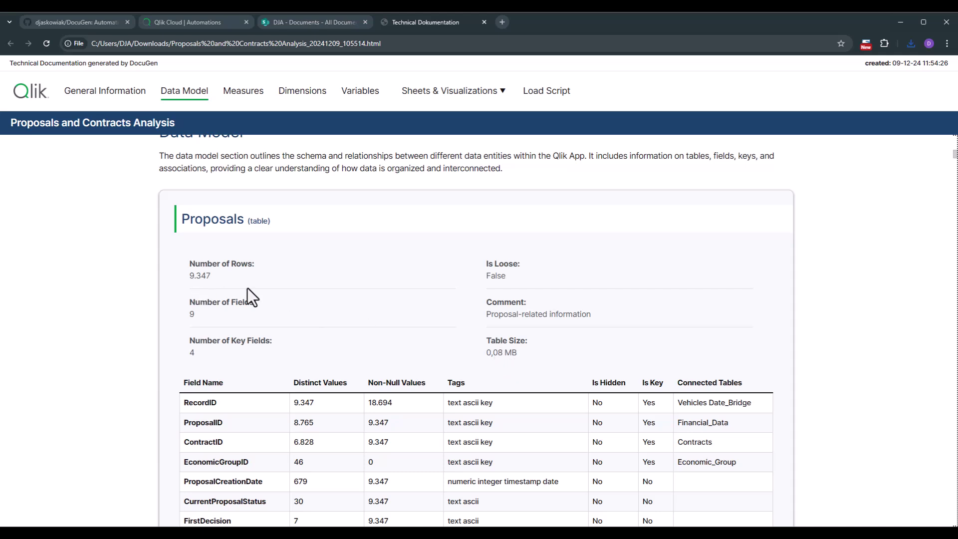
{"action": "scroll", "coordinate": [338, 291], "scroll_direction": "down", "scroll_amount": 2}
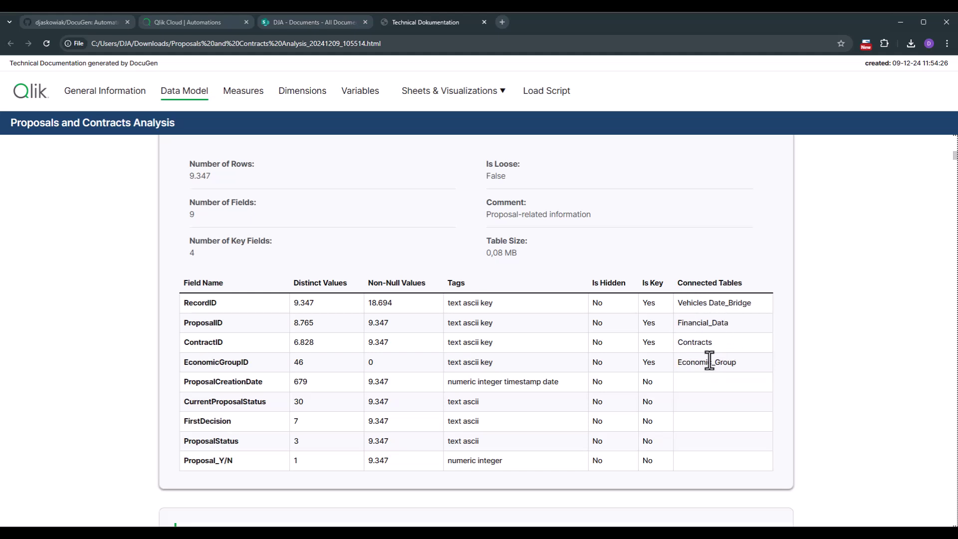
{"action": "scroll", "coordinate": [400, 366], "scroll_direction": "down", "scroll_amount": 6}
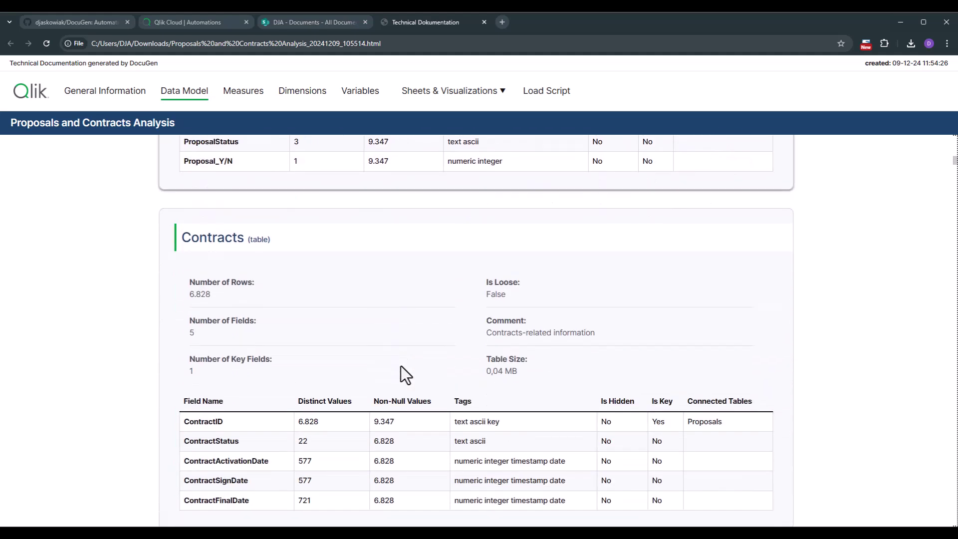
{"action": "scroll", "coordinate": [414, 366], "scroll_direction": "down", "scroll_amount": 11}
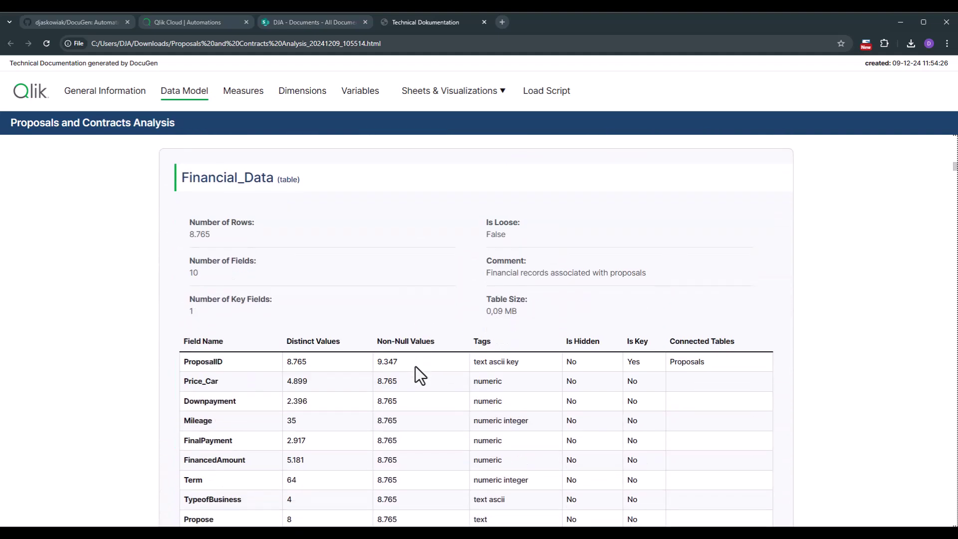
{"action": "scroll", "coordinate": [415, 373], "scroll_direction": "down", "scroll_amount": 2}
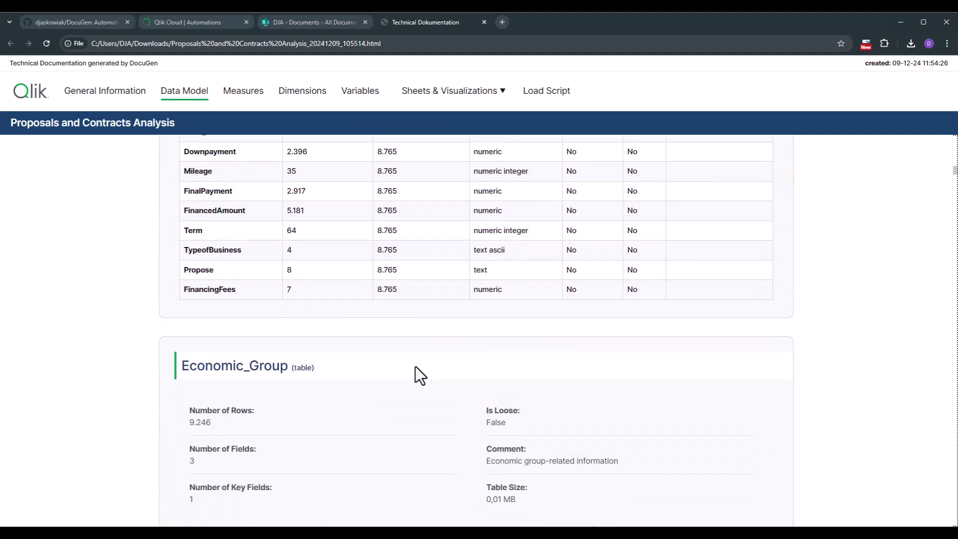
Jump to Measures and scroll from Proposals (without CAN, INI) down to FinancedAmount
{"action": "left_click", "coordinate": [243, 96]}
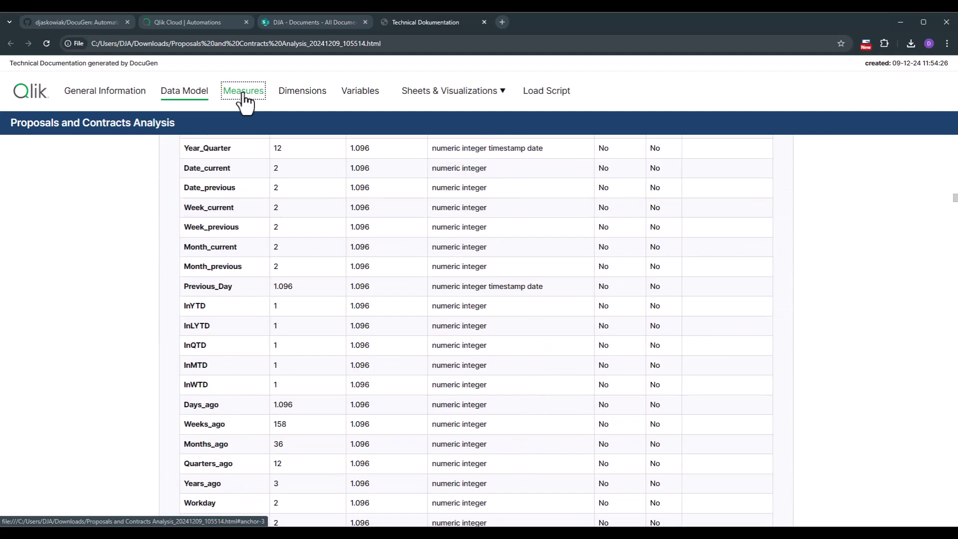
{"action": "scroll", "coordinate": [136, 245], "scroll_direction": "down", "scroll_amount": 2}
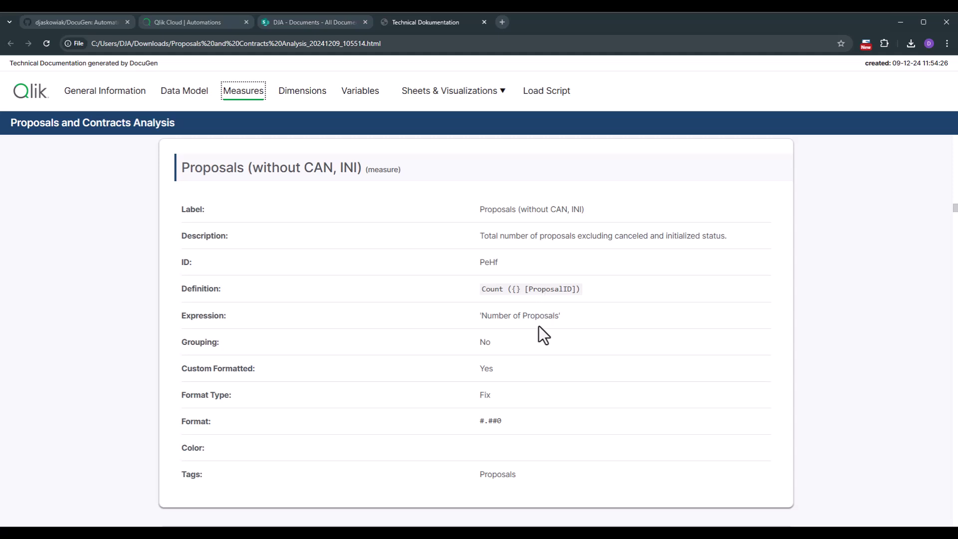
{"action": "scroll", "coordinate": [404, 398], "scroll_direction": "down", "scroll_amount": 9}
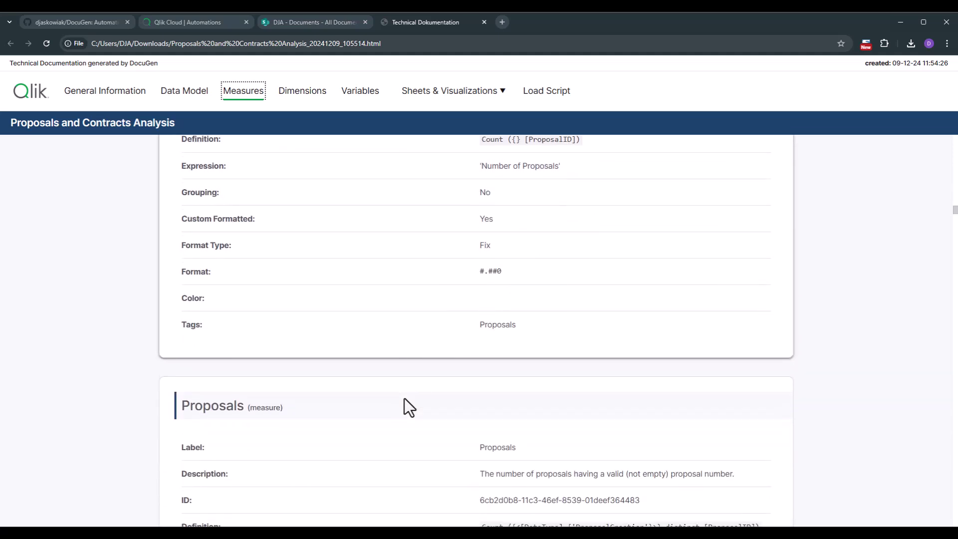
{"action": "scroll", "coordinate": [404, 398], "scroll_direction": "down", "scroll_amount": 5}
{"action": "scroll", "coordinate": [404, 398], "scroll_direction": "down", "scroll_amount": 4}
{"action": "scroll", "coordinate": [404, 398], "scroll_direction": "down", "scroll_amount": 8}
{"action": "scroll", "coordinate": [404, 398], "scroll_direction": "down", "scroll_amount": 4}
{"action": "scroll", "coordinate": [414, 396], "scroll_direction": "down", "scroll_amount": 2}
{"action": "scroll", "coordinate": [417, 404], "scroll_direction": "down", "scroll_amount": 4}
Jump to Dimensions and scroll from ProposalStatus down to Brand_Model_Version_Drilldown
{"action": "left_click", "coordinate": [307, 99]}
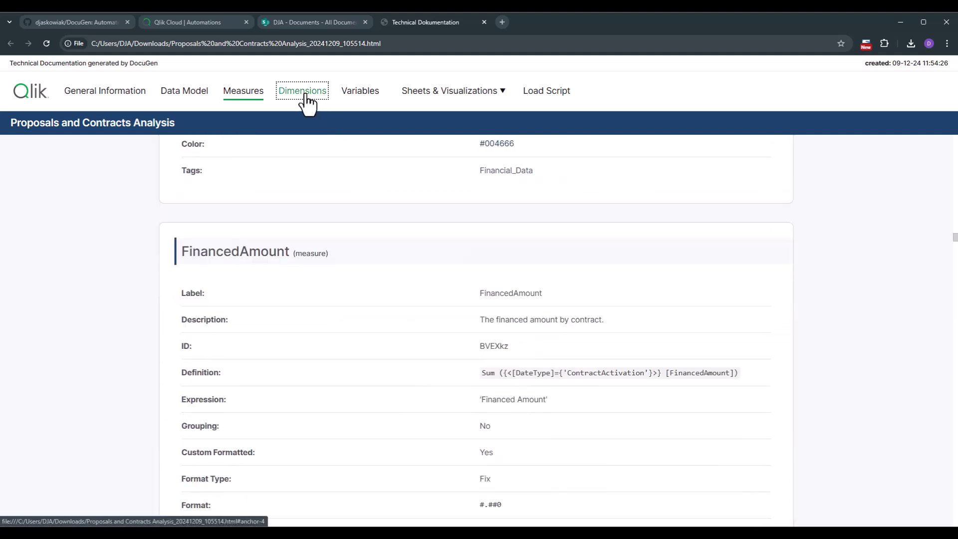
{"action": "scroll", "coordinate": [516, 324], "scroll_direction": "down", "scroll_amount": 1}
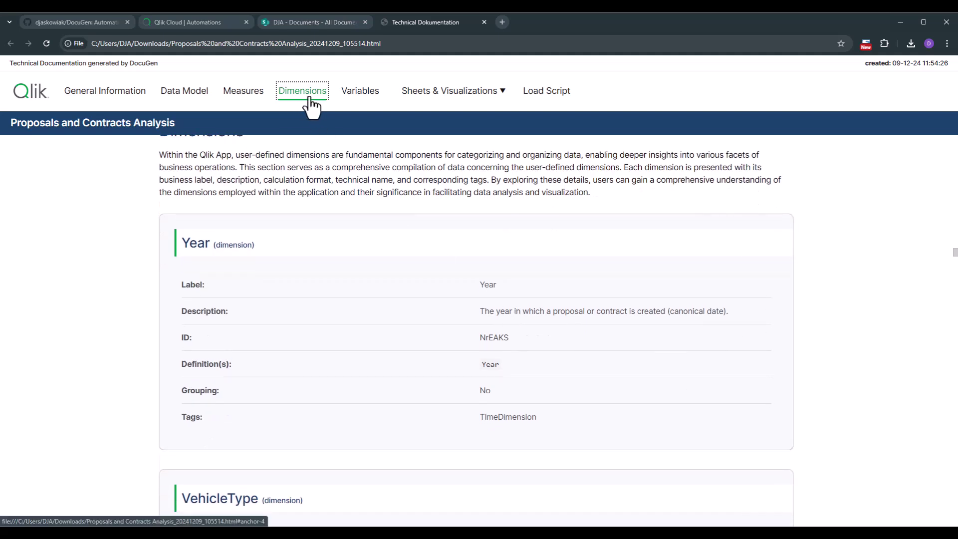
{"action": "scroll", "coordinate": [430, 364], "scroll_direction": "down", "scroll_amount": 4}
{"action": "scroll", "coordinate": [465, 308], "scroll_direction": "down", "scroll_amount": 9}
{"action": "scroll", "coordinate": [465, 308], "scroll_direction": "down", "scroll_amount": 9}
{"action": "scroll", "coordinate": [463, 310], "scroll_direction": "down", "scroll_amount": 5}
{"action": "scroll", "coordinate": [466, 310], "scroll_direction": "down", "scroll_amount": 1}
{"action": "scroll", "coordinate": [466, 311], "scroll_direction": "down", "scroll_amount": 10}
{"action": "scroll", "coordinate": [465, 310], "scroll_direction": "down", "scroll_amount": 3}
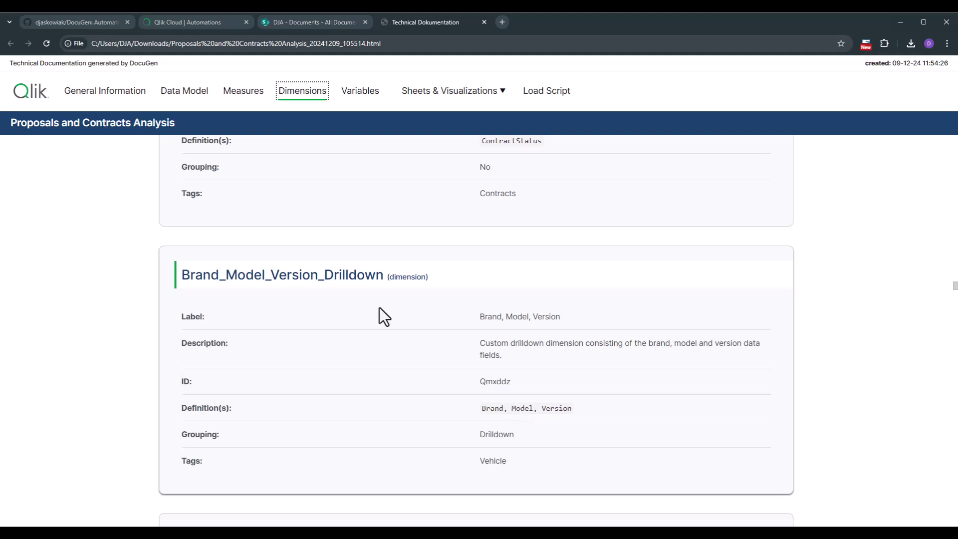
Jump to the Variables section, starting with vComparisonTimeSlot
{"action": "left_click", "coordinate": [360, 97]}
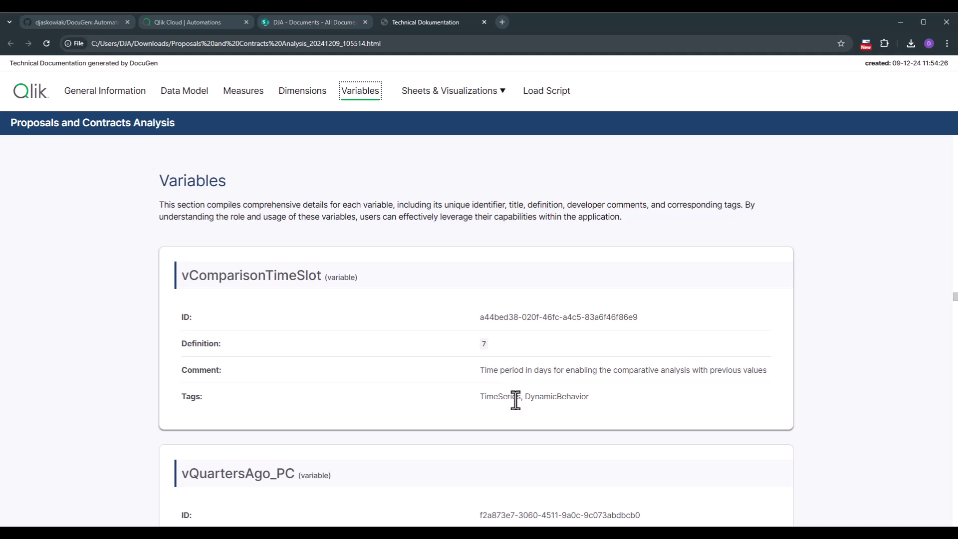
Jump to Sheets & Visualizations and scroll to the Proposals Overview sheet details
{"action": "left_click", "coordinate": [442, 106]}
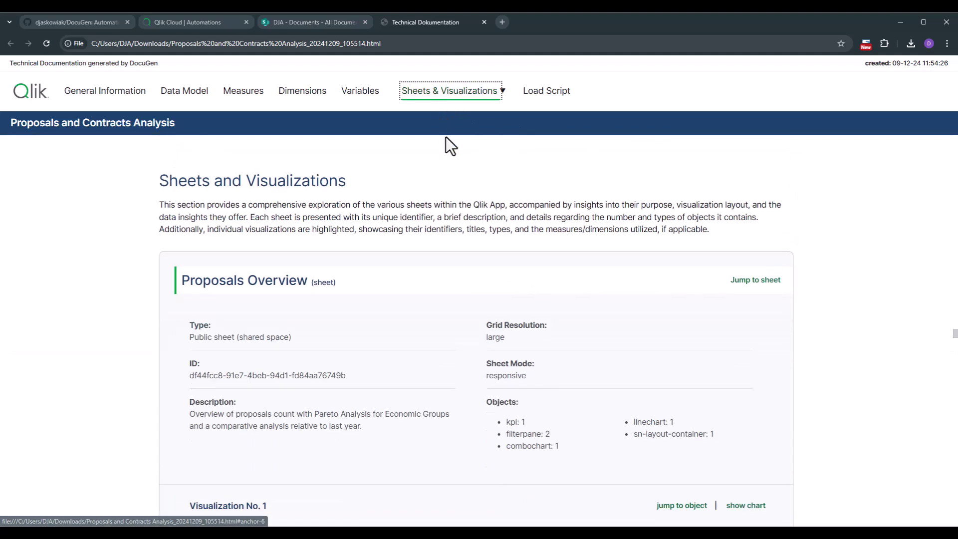
{"action": "scroll", "coordinate": [445, 137], "scroll_direction": "down", "scroll_amount": 1}
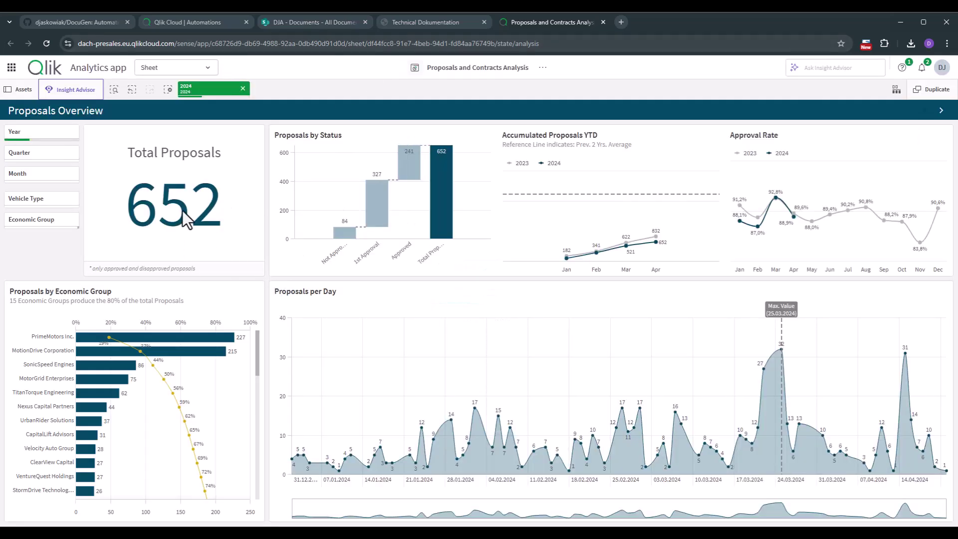
Return from the Qlik Sense sheet to the Technical Dokumentation tab
{"action": "left_click", "coordinate": [408, 22]}
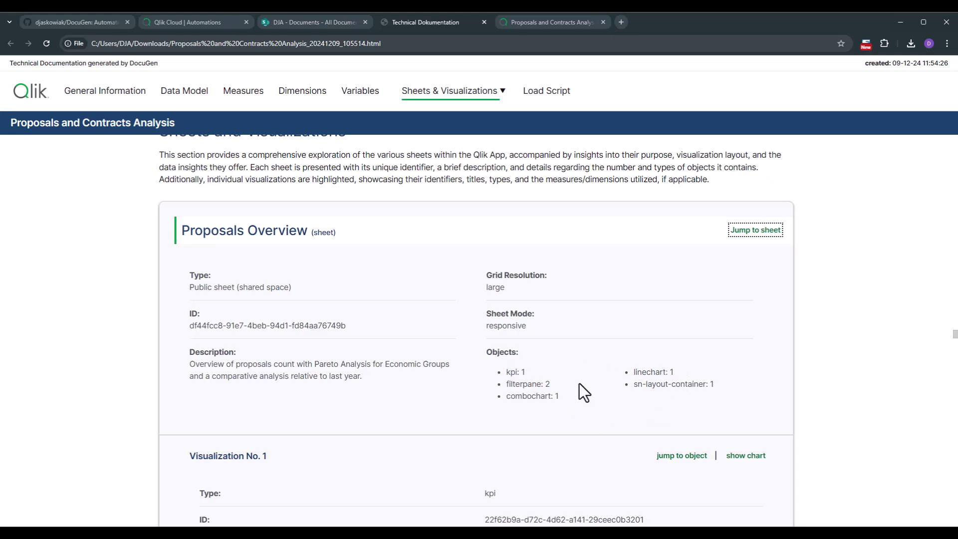
Show the Total Proposals KPI chart (5.130) for Visualization No. 1 of Proposals Overview
{"action": "scroll", "coordinate": [579, 384], "scroll_direction": "down", "scroll_amount": 3}
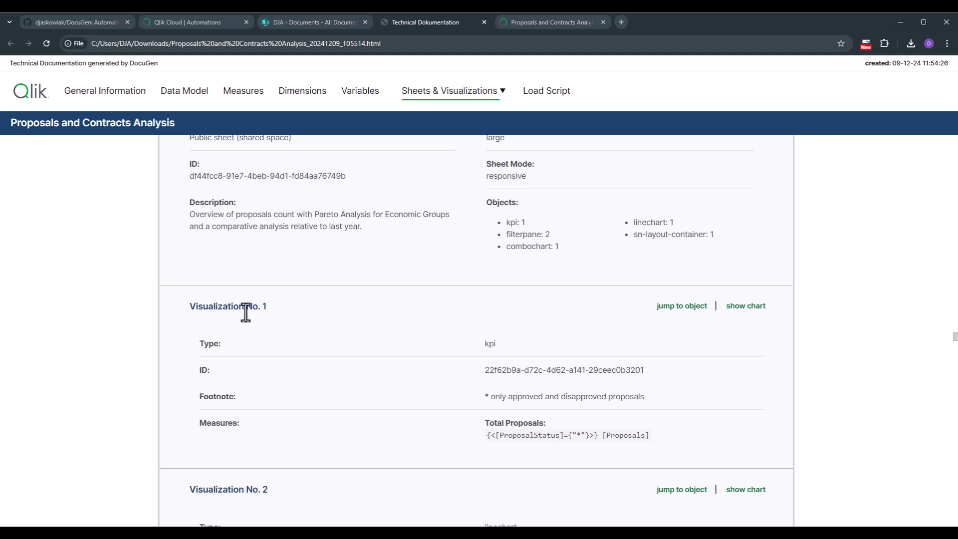
{"action": "scroll", "coordinate": [443, 334], "scroll_direction": "down", "scroll_amount": 1}
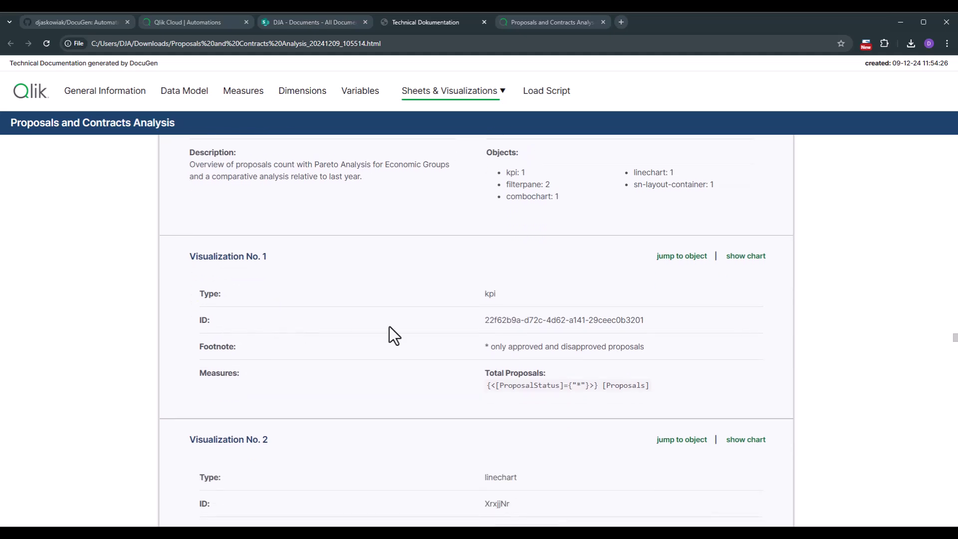
{"action": "left_click", "coordinate": [746, 257]}
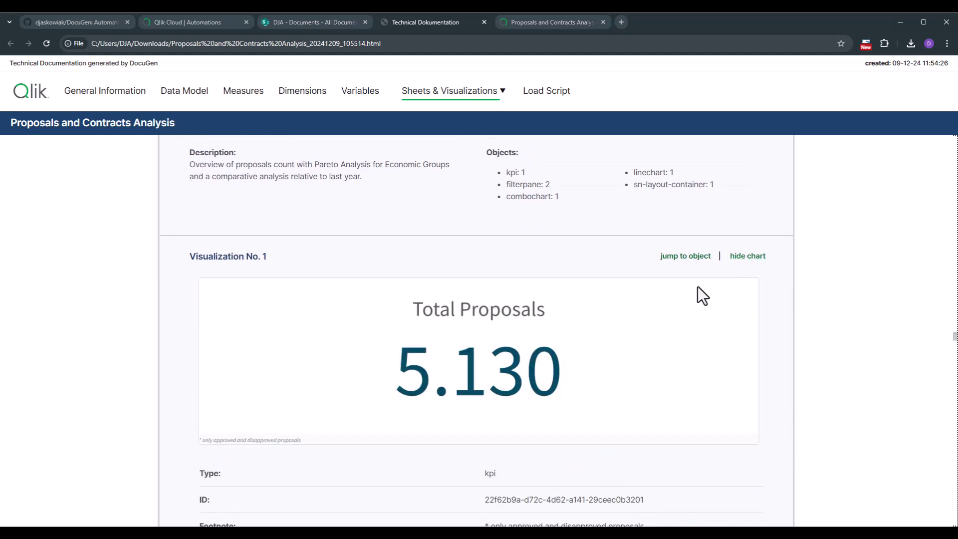
{"action": "scroll", "coordinate": [449, 299], "scroll_direction": "down", "scroll_amount": 1}
{"action": "scroll", "coordinate": [462, 343], "scroll_direction": "down", "scroll_amount": 2}
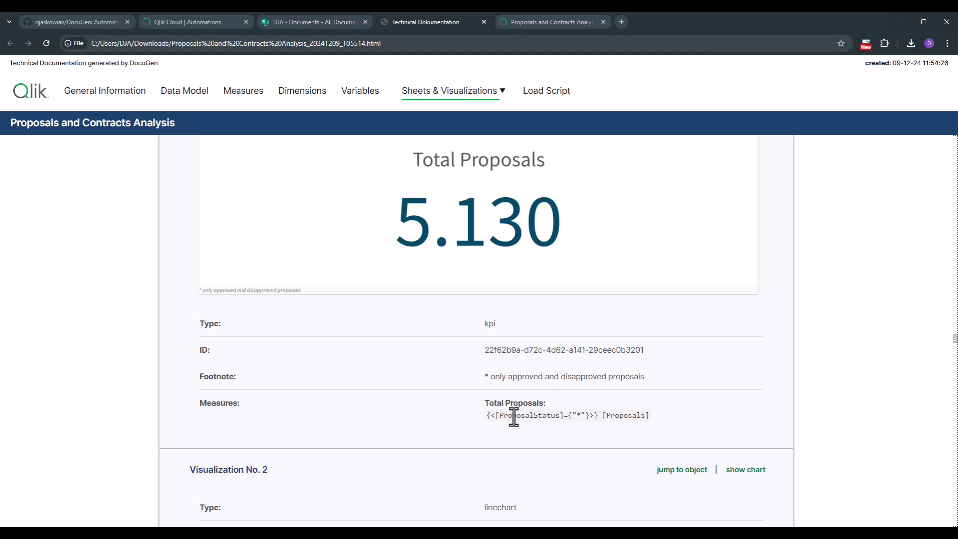
{"action": "scroll", "coordinate": [539, 416], "scroll_direction": "up", "scroll_amount": 2}
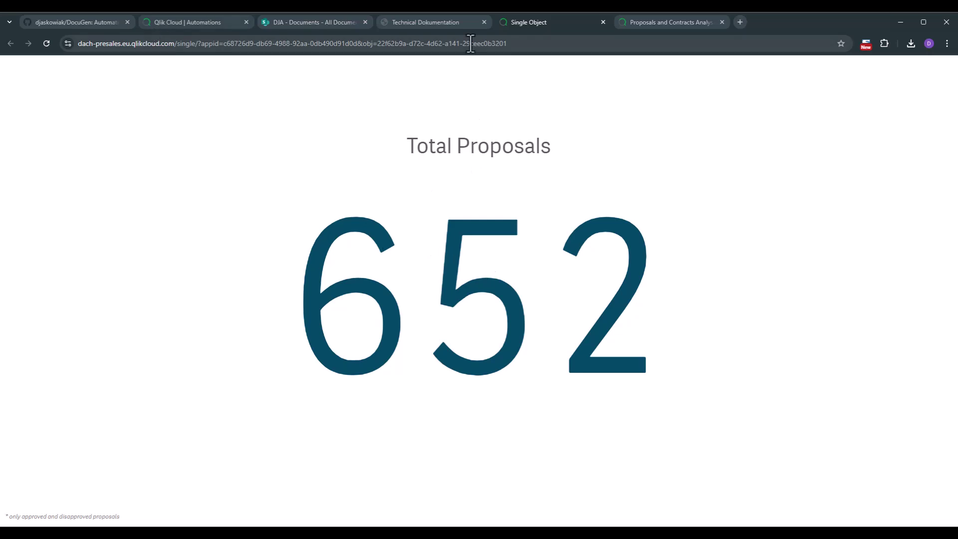
Return to the DocuGen documentation and scroll through Proposals Overview Visualizations No. 2–6
{"action": "left_click", "coordinate": [430, 23]}
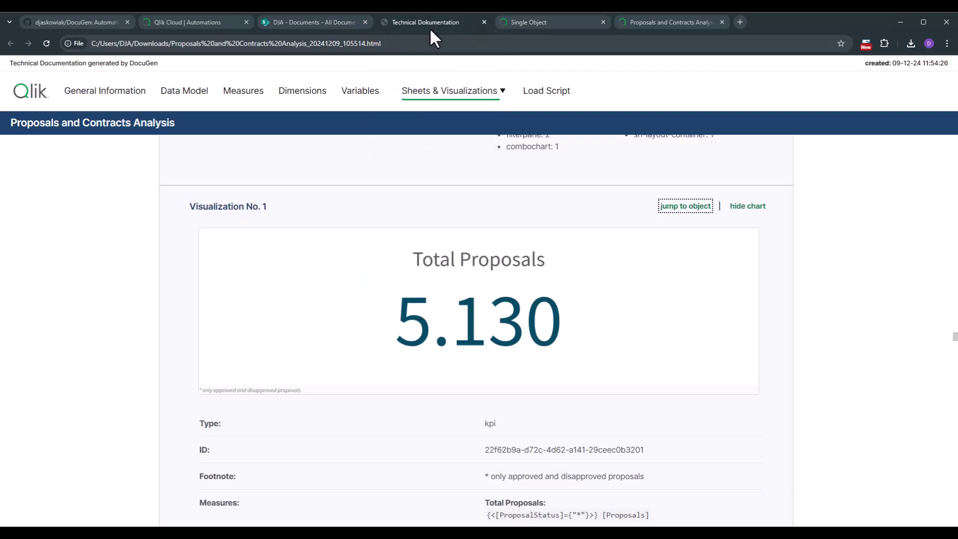
{"action": "scroll", "coordinate": [456, 403], "scroll_direction": "down", "scroll_amount": 4}
{"action": "scroll", "coordinate": [456, 403], "scroll_direction": "down", "scroll_amount": 3}
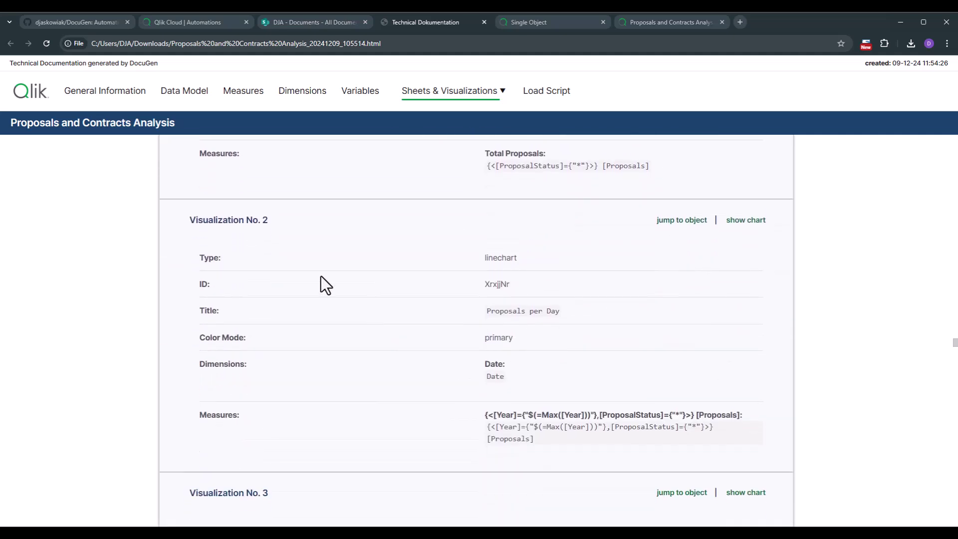
{"action": "scroll", "coordinate": [347, 254], "scroll_direction": "down", "scroll_amount": 7}
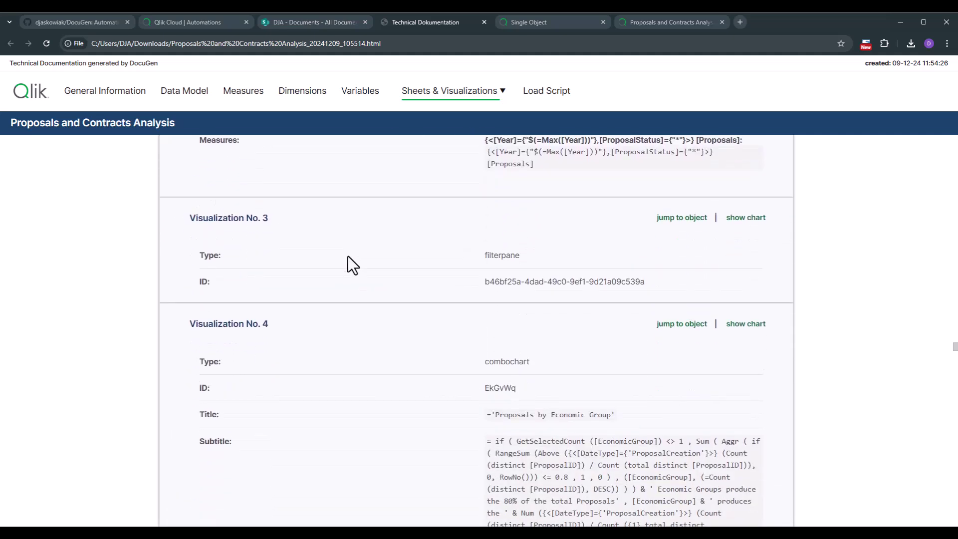
{"action": "scroll", "coordinate": [279, 373], "scroll_direction": "down", "scroll_amount": 7}
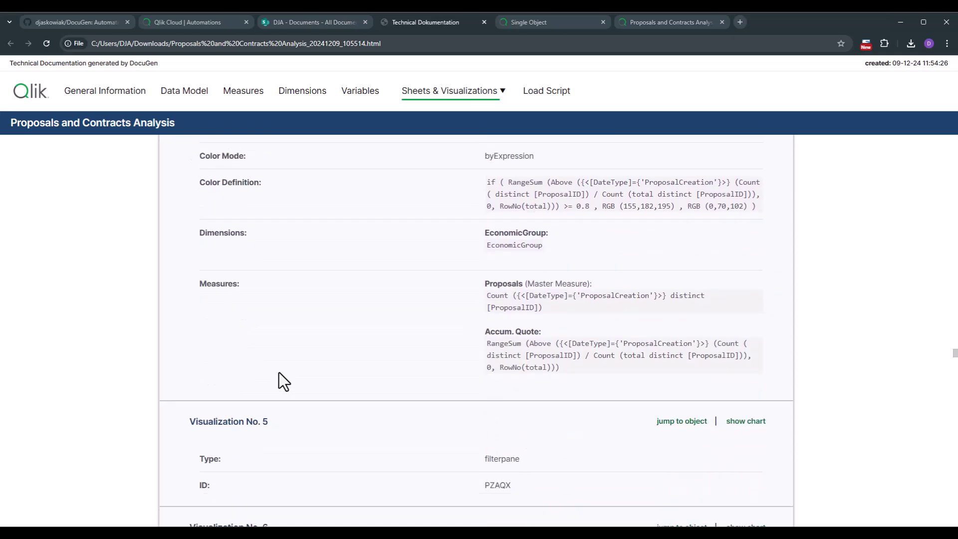
{"action": "scroll", "coordinate": [280, 382], "scroll_direction": "down", "scroll_amount": 5}
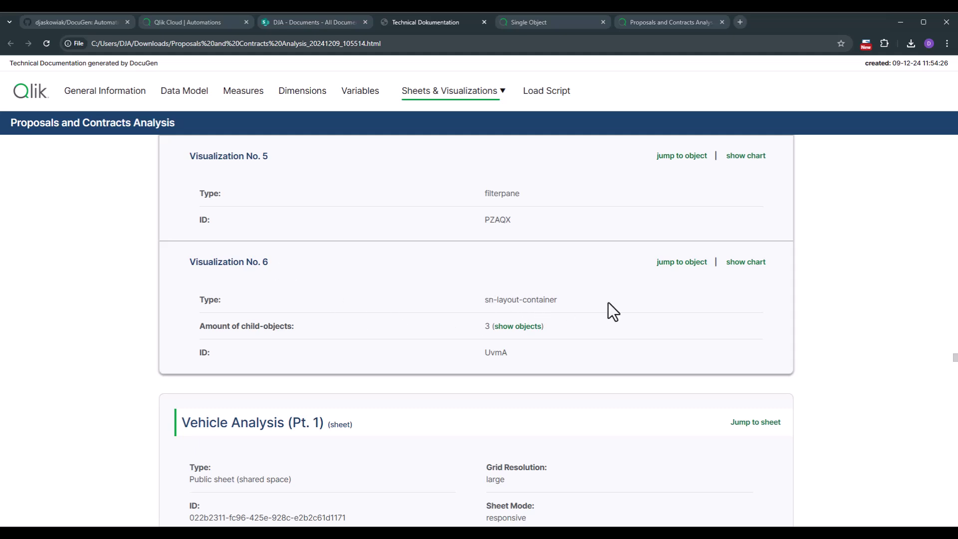
Show the three charts of Visualization No. 6, the sn-layout-container
{"action": "left_click", "coordinate": [737, 265]}
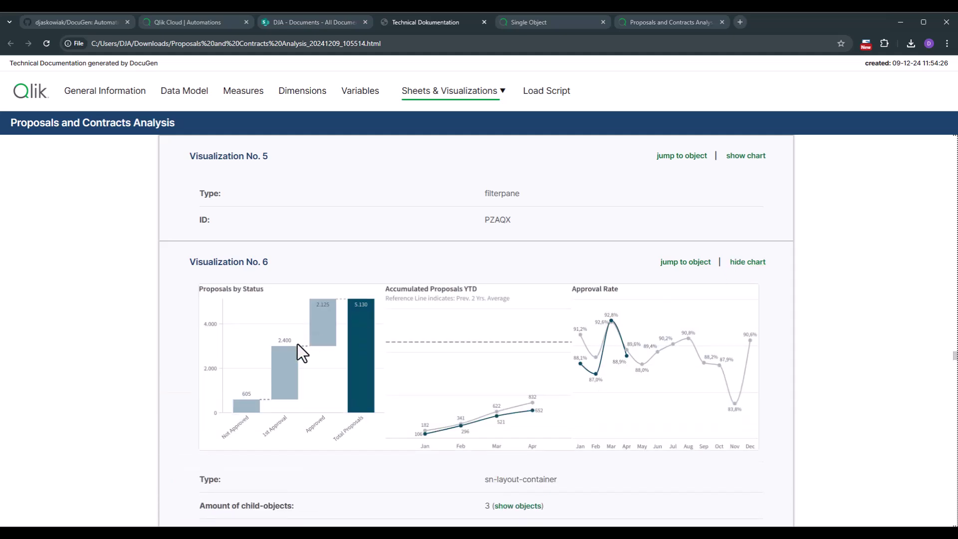
{"action": "scroll", "coordinate": [822, 351], "scroll_direction": "down", "scroll_amount": 1}
{"action": "scroll", "coordinate": [785, 324], "scroll_direction": "down", "scroll_amount": 1}
{"action": "scroll", "coordinate": [785, 325], "scroll_direction": "down", "scroll_amount": 1}
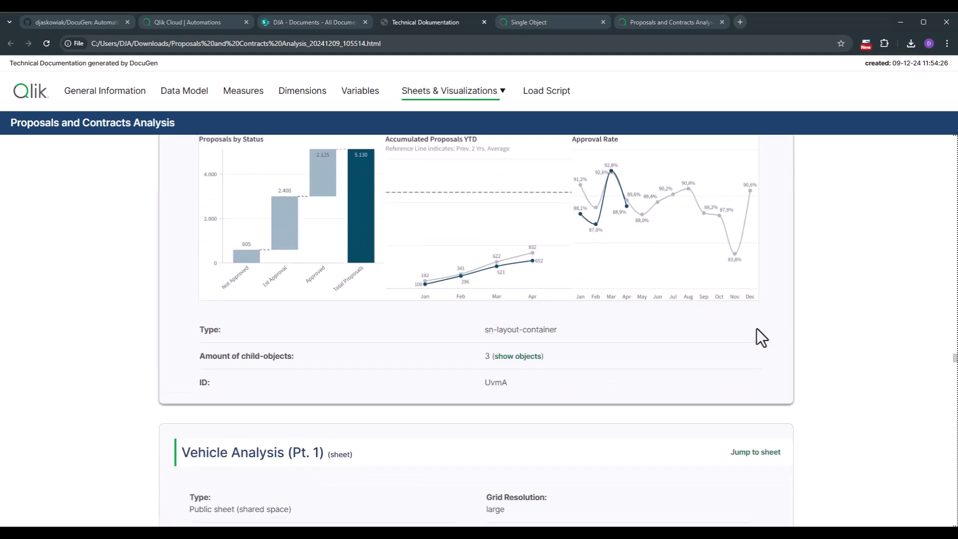
Expand the container's child objects and review Container Visualizations No. 1–3 down to Vehicle Analysis (Pt. 1)
{"action": "left_click", "coordinate": [527, 358]}
{"action": "scroll", "coordinate": [277, 369], "scroll_direction": "down", "scroll_amount": 2}
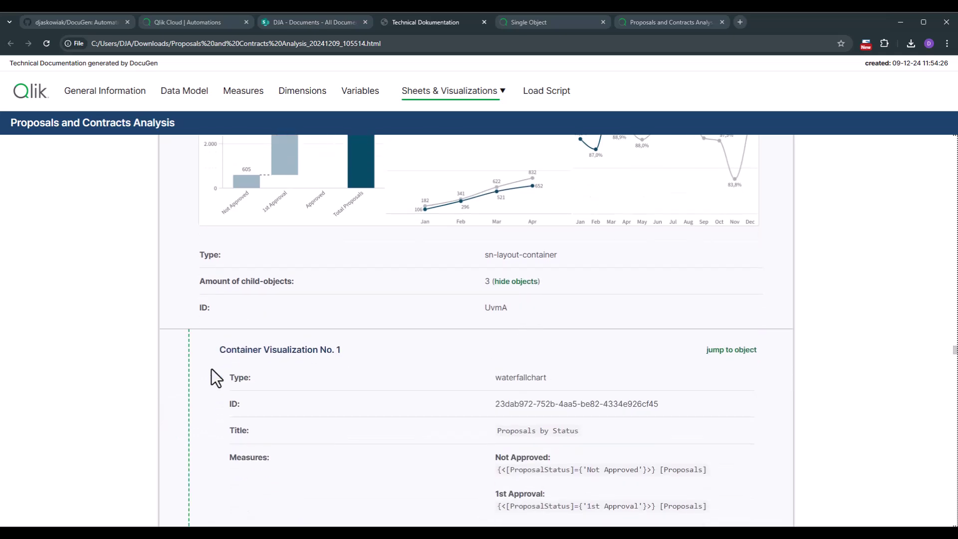
{"action": "scroll", "coordinate": [212, 370], "scroll_direction": "down", "scroll_amount": 2}
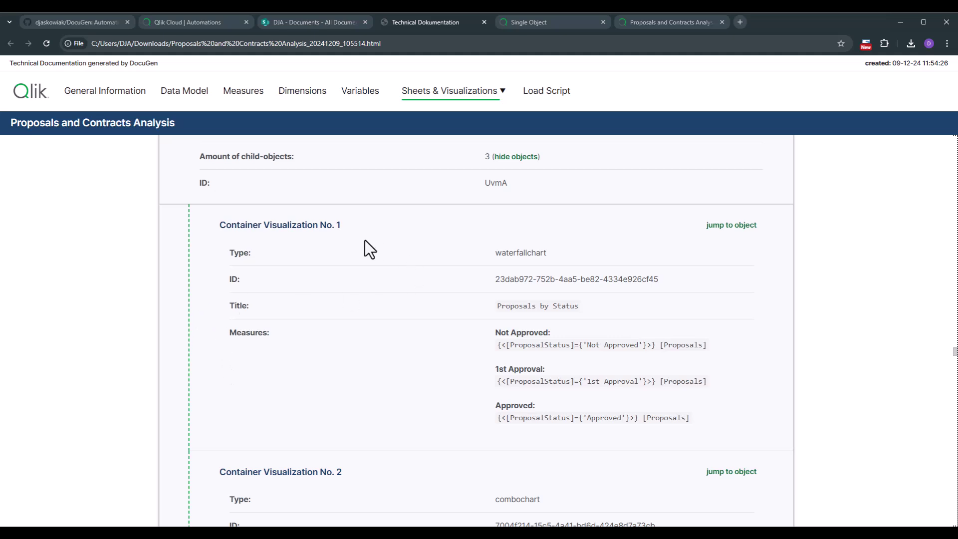
{"action": "scroll", "coordinate": [367, 259], "scroll_direction": "down", "scroll_amount": 8}
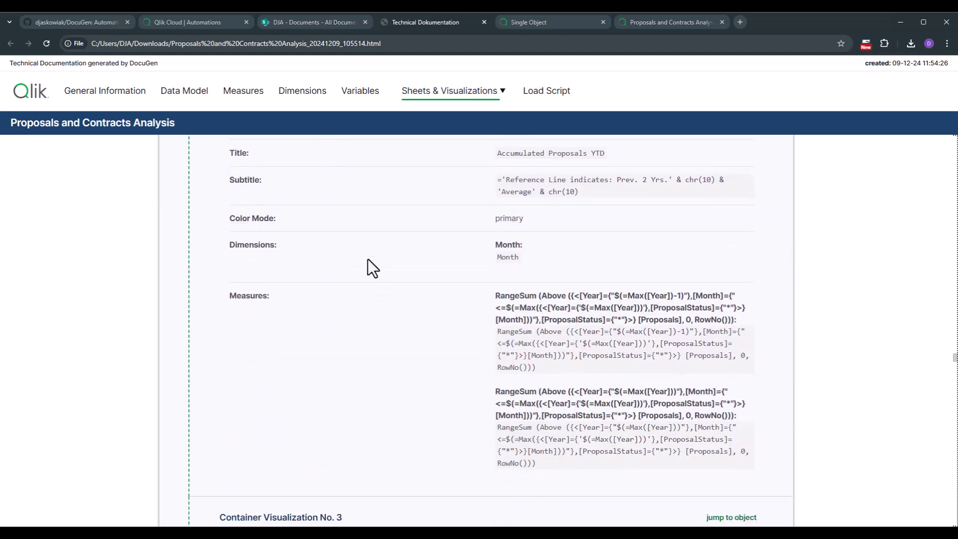
{"action": "scroll", "coordinate": [367, 259], "scroll_direction": "down", "scroll_amount": 6}
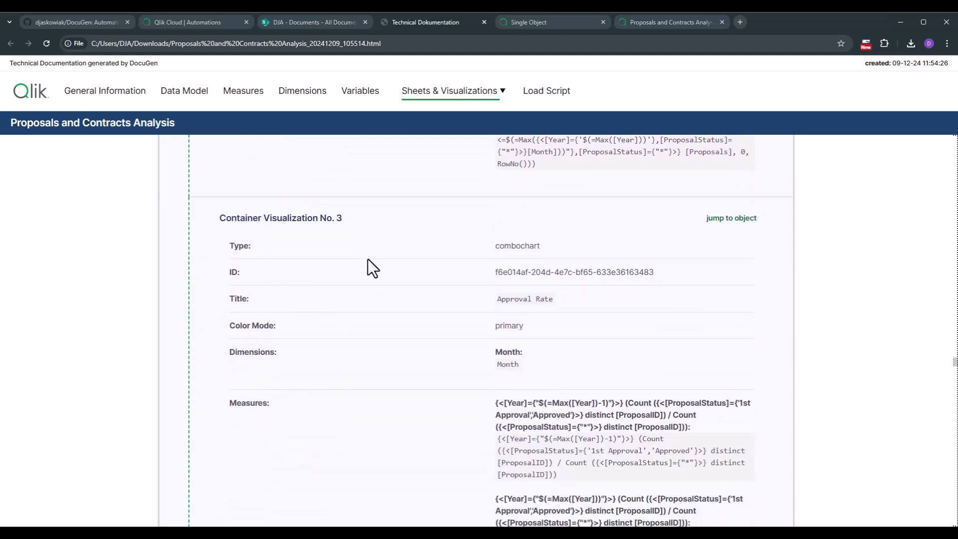
{"action": "scroll", "coordinate": [367, 258], "scroll_direction": "down", "scroll_amount": 3}
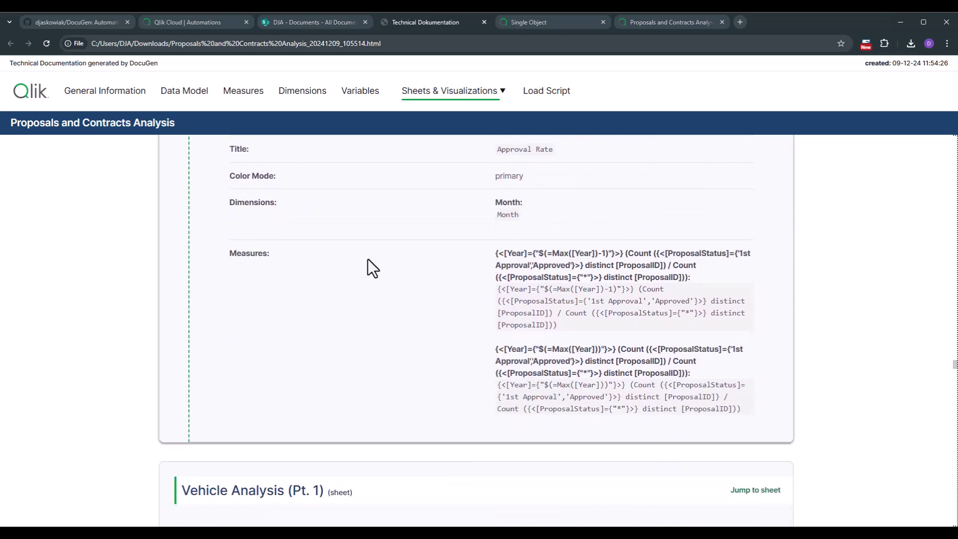
{"action": "scroll", "coordinate": [367, 259], "scroll_direction": "down", "scroll_amount": 4}
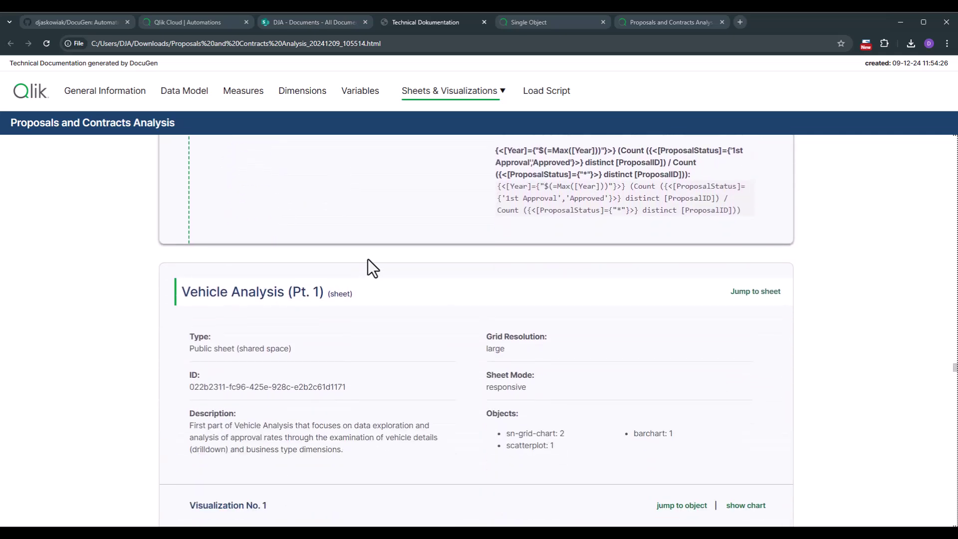
{"action": "scroll", "coordinate": [171, 347], "scroll_direction": "down", "scroll_amount": 2}
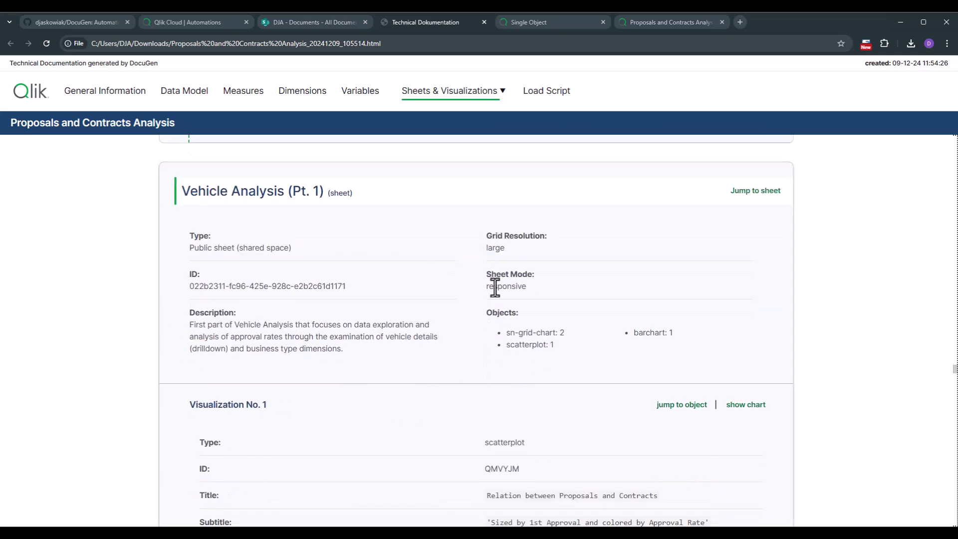
{"action": "scroll", "coordinate": [492, 324], "scroll_direction": "down", "scroll_amount": 2}
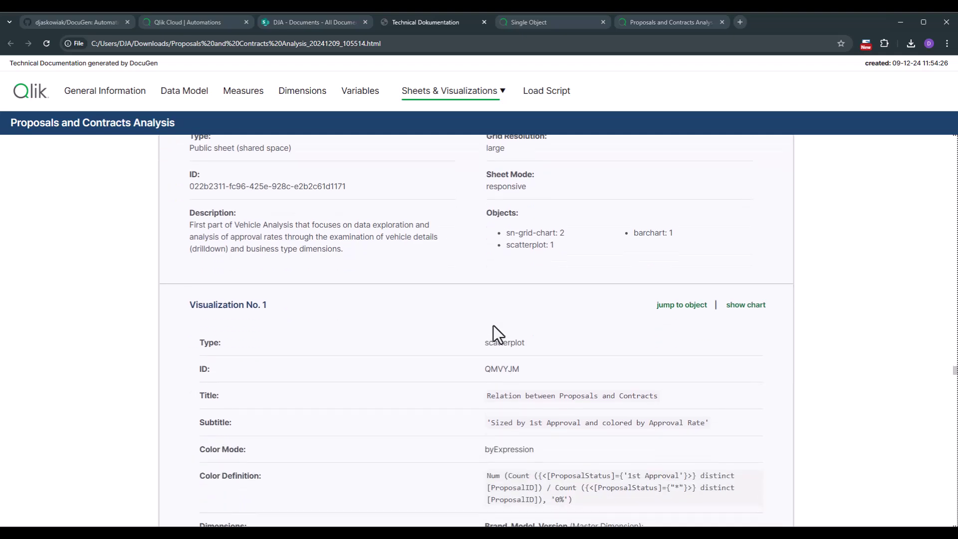
Jump to the Load Script section and read through the Main, Data Load and Master Calendar scripts
{"action": "left_click", "coordinate": [547, 94]}
{"action": "scroll", "coordinate": [761, 339], "scroll_direction": "down", "scroll_amount": 7}
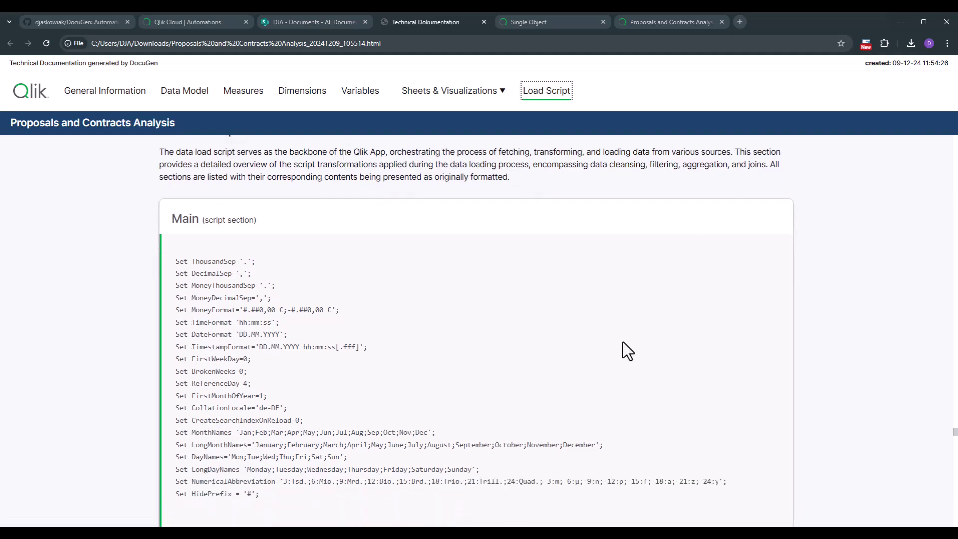
{"action": "scroll", "coordinate": [618, 345], "scroll_direction": "down", "scroll_amount": 6}
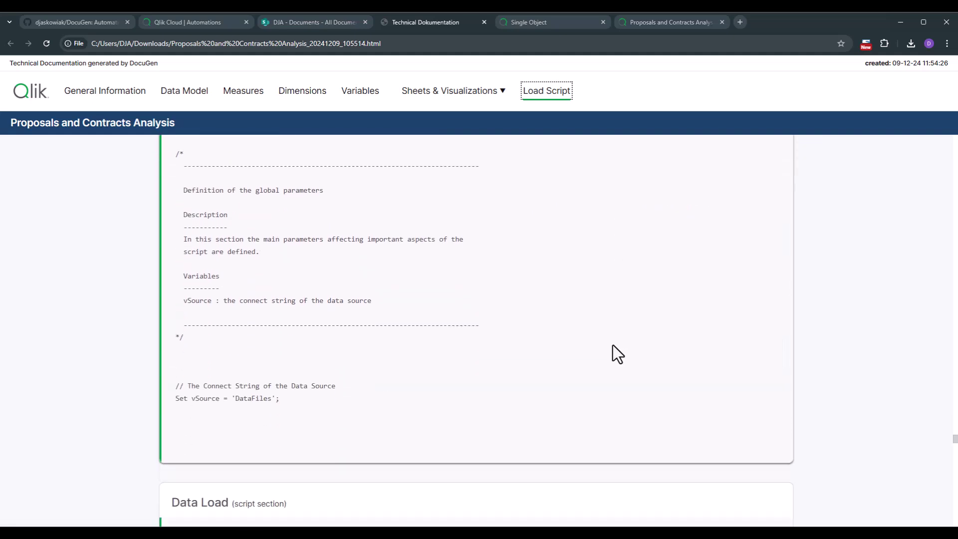
{"action": "scroll", "coordinate": [613, 345], "scroll_direction": "down", "scroll_amount": 1}
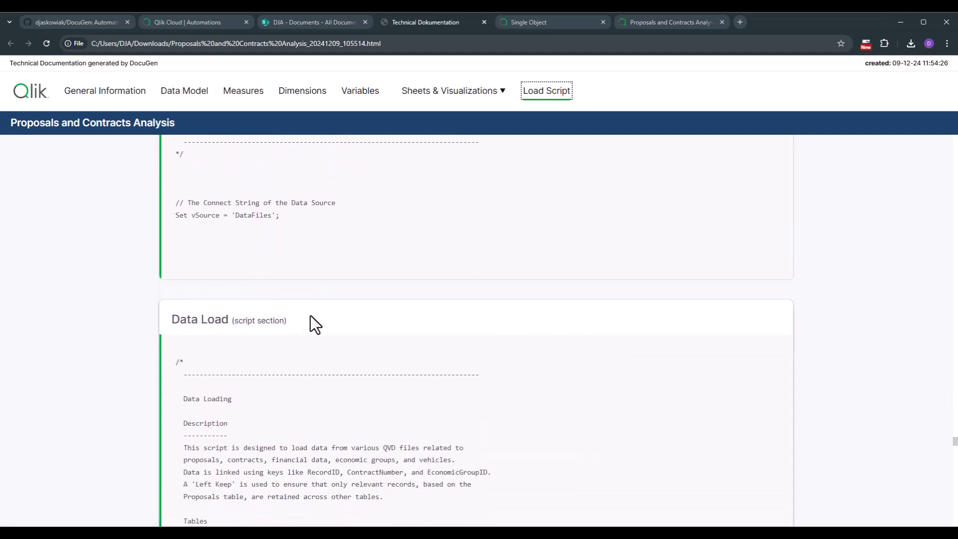
{"action": "scroll", "coordinate": [453, 374], "scroll_direction": "down", "scroll_amount": 2}
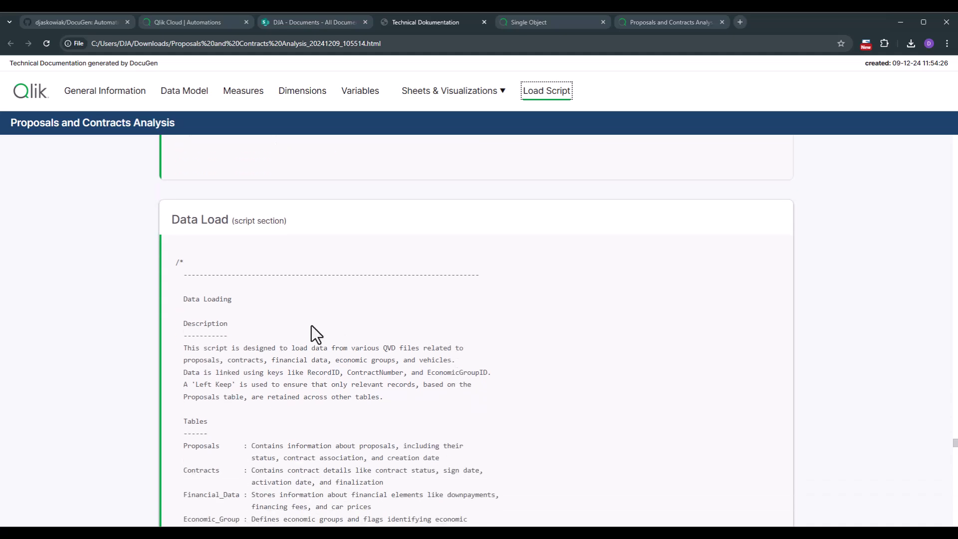
{"action": "scroll", "coordinate": [345, 392], "scroll_direction": "down", "scroll_amount": 3}
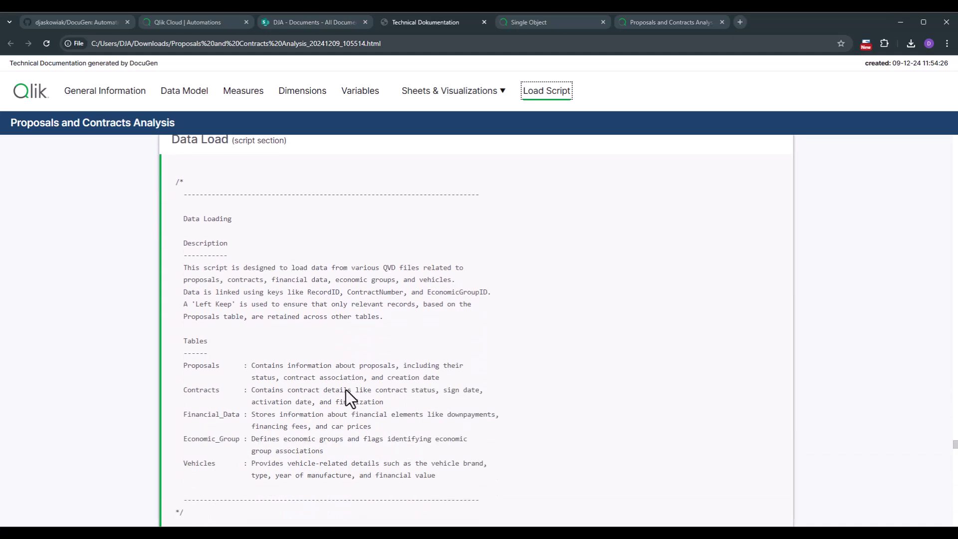
{"action": "scroll", "coordinate": [346, 390], "scroll_direction": "down", "scroll_amount": 9}
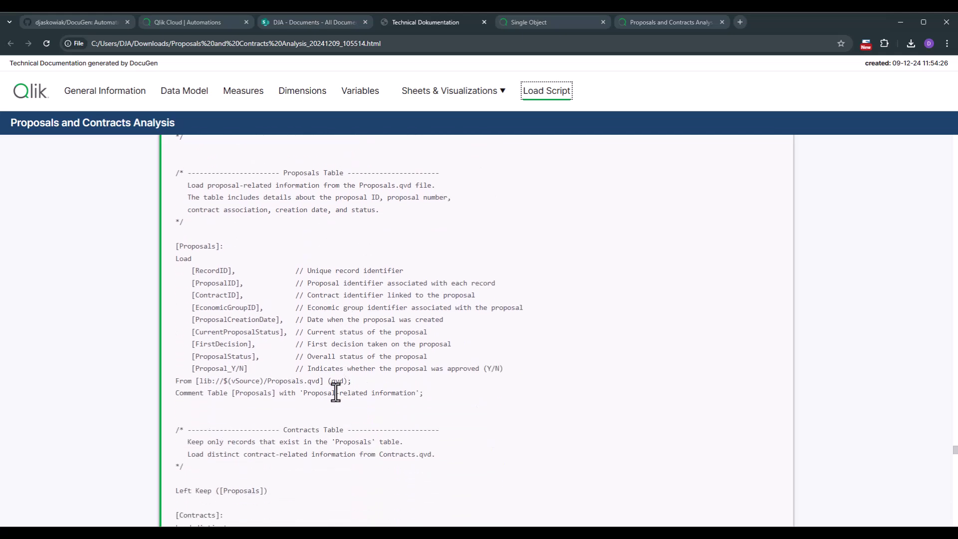
{"action": "scroll", "coordinate": [336, 391], "scroll_direction": "down", "scroll_amount": 2}
{"action": "scroll", "coordinate": [335, 392], "scroll_direction": "down", "scroll_amount": 9}
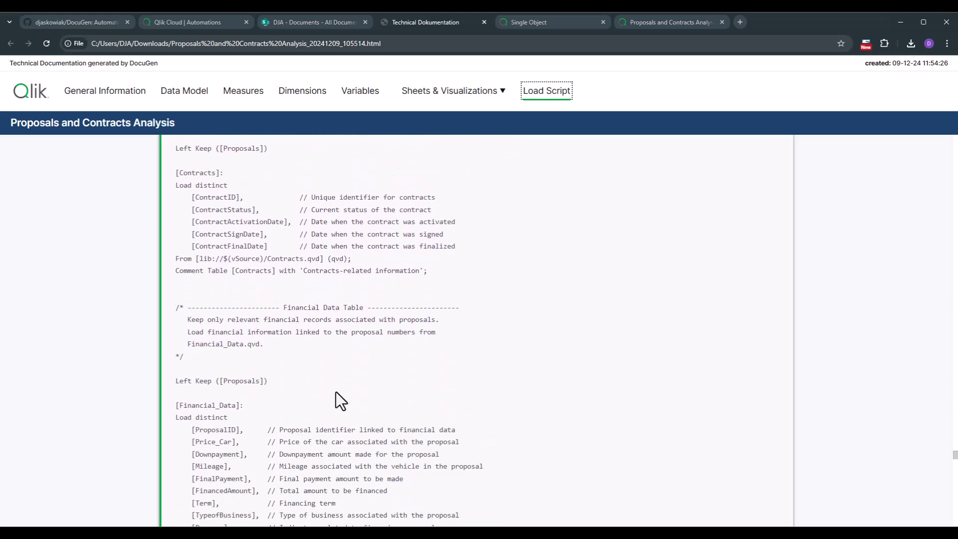
{"action": "scroll", "coordinate": [336, 392], "scroll_direction": "down", "scroll_amount": 15}
{"action": "scroll", "coordinate": [334, 392], "scroll_direction": "down", "scroll_amount": 20}
{"action": "scroll", "coordinate": [331, 393], "scroll_direction": "down", "scroll_amount": 20}
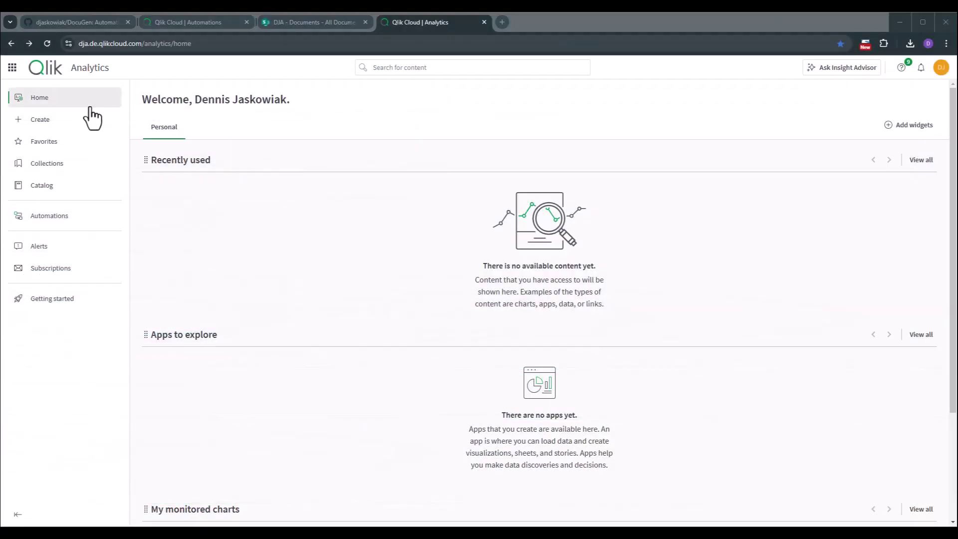
From Create in Qlik Cloud Analytics, open the Templates dialog for a new Automation
{"action": "left_click", "coordinate": [40, 127]}
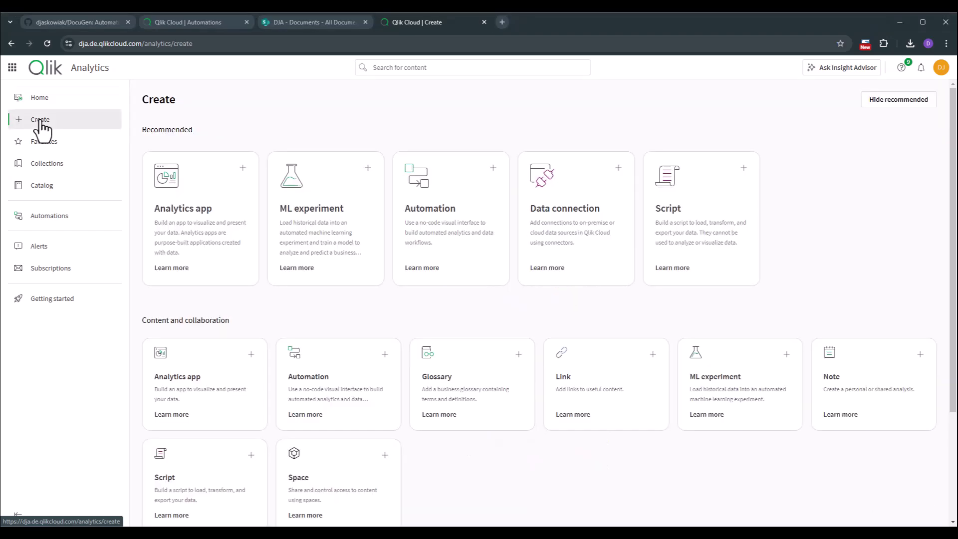
{"action": "left_click", "coordinate": [492, 168]}
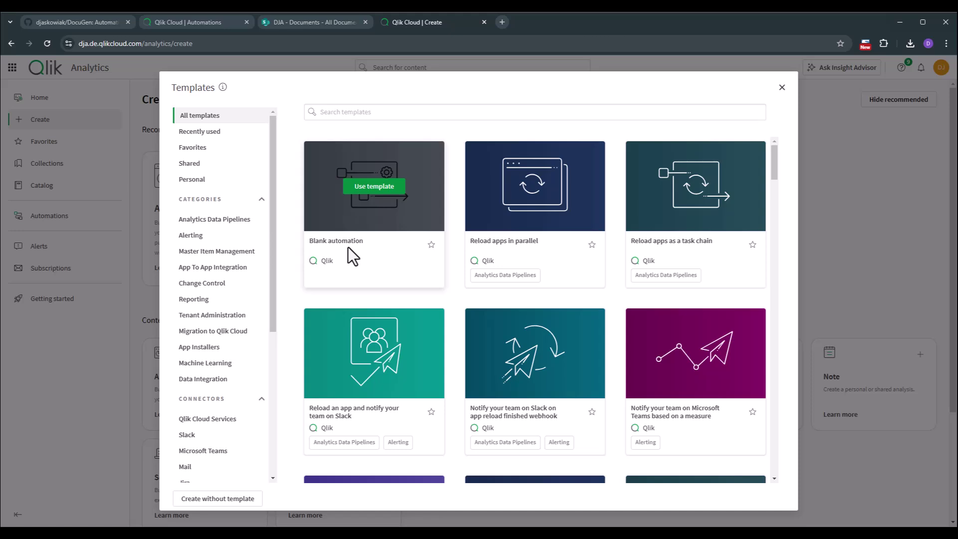
Create a blank automation named DocuGen and save it
{"action": "left_click", "coordinate": [371, 189]}
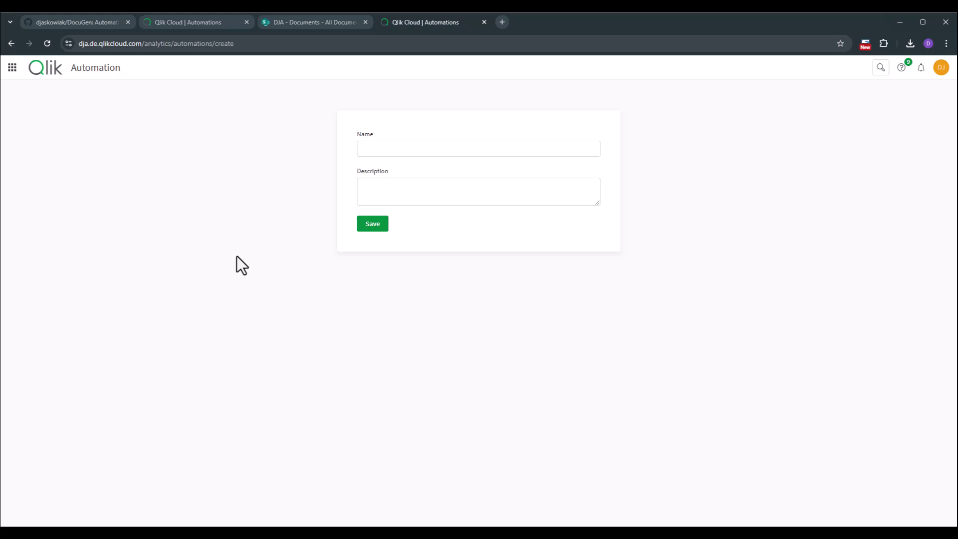
{"action": "type", "text": "DocuGen"}
{"action": "left_click", "coordinate": [372, 224]}
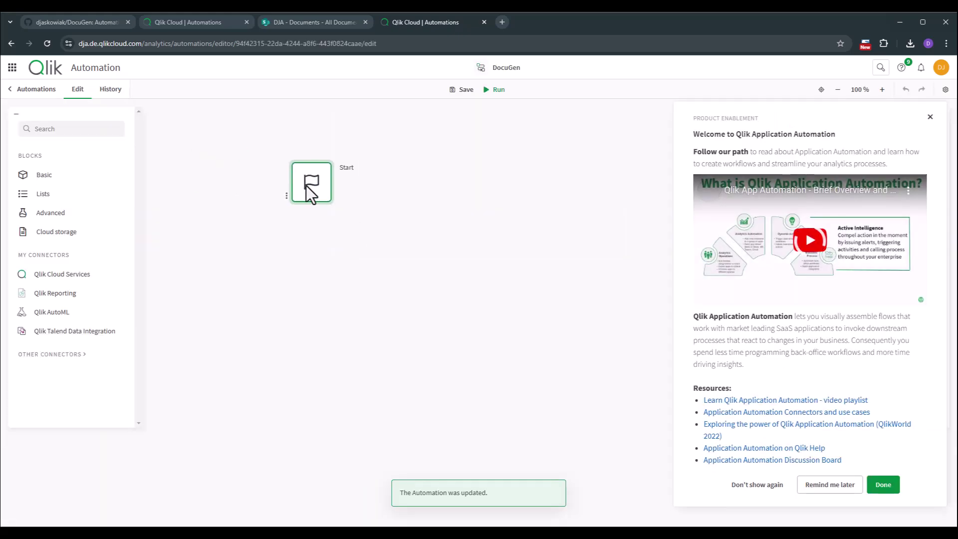
Upload the DocuGen v1.0.json workspace onto the canvas and recenter the block flow
{"action": "left_click", "coordinate": [929, 117]}
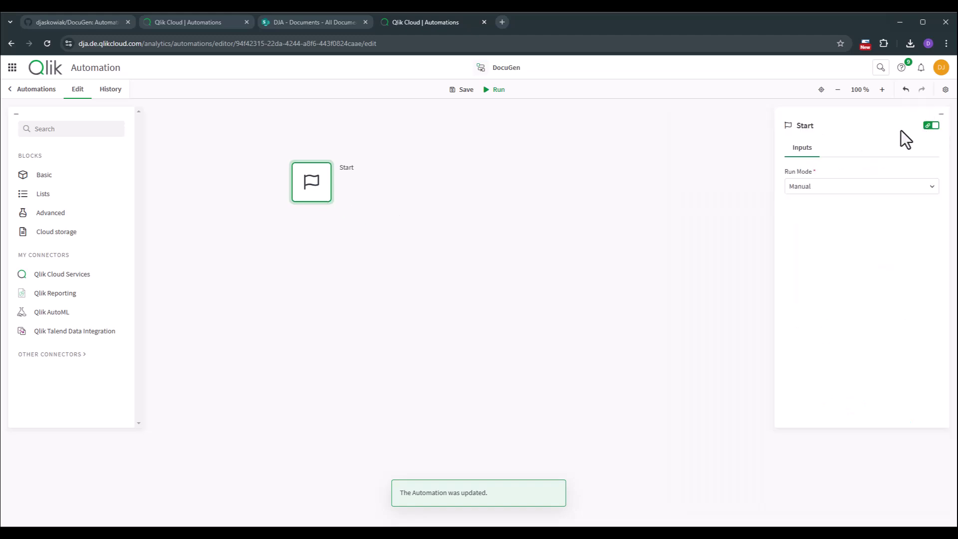
{"action": "right_click", "coordinate": [393, 259]}
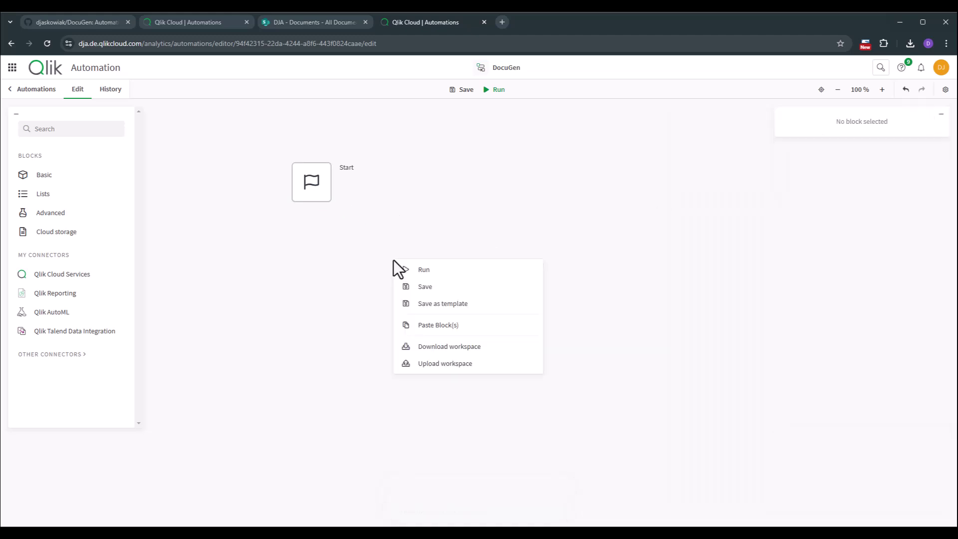
{"action": "left_click", "coordinate": [452, 367]}
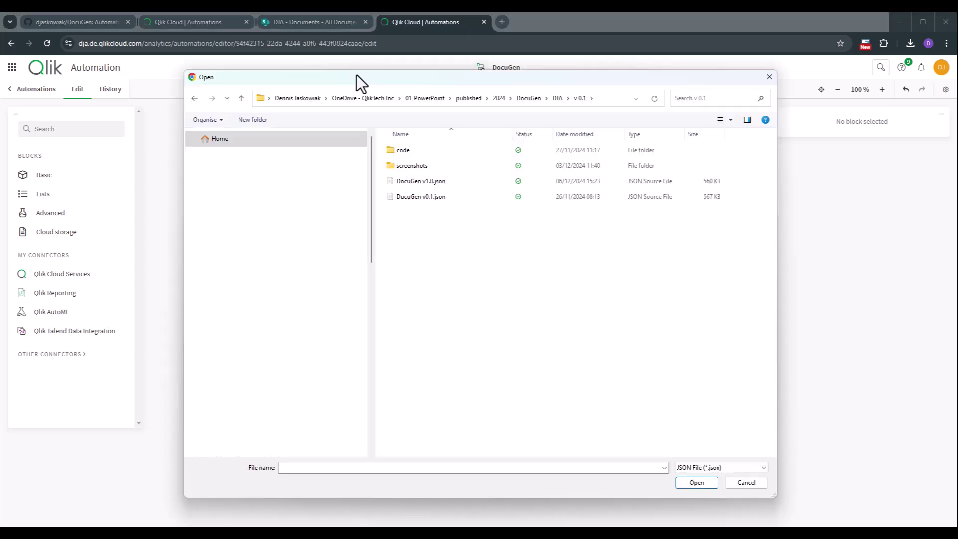
{"action": "left_click", "coordinate": [428, 183]}
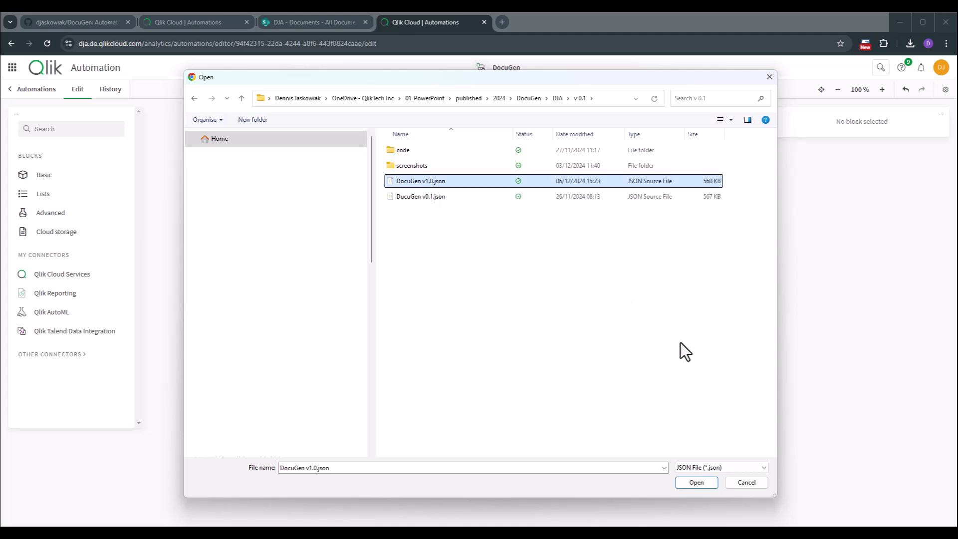
{"action": "left_click", "coordinate": [694, 482]}
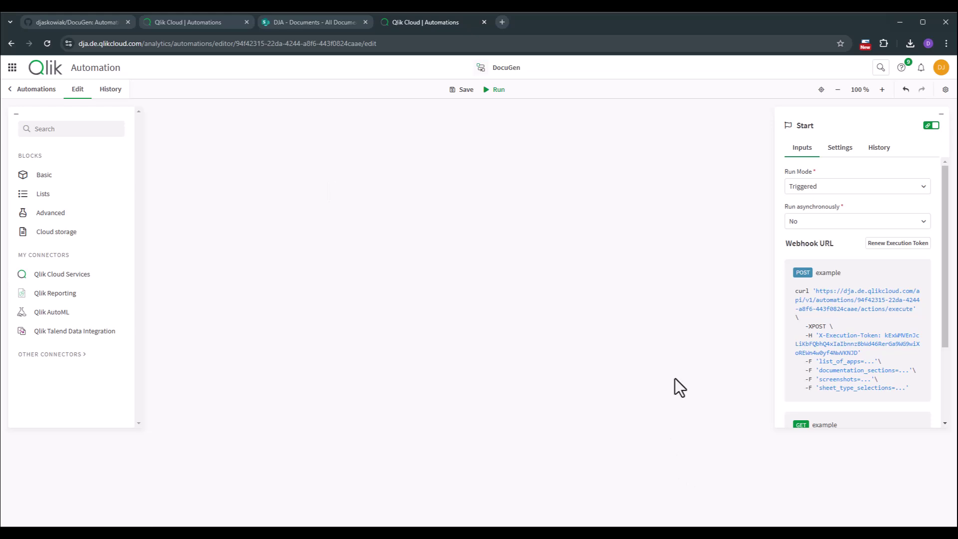
{"action": "left_click", "coordinate": [821, 91]}
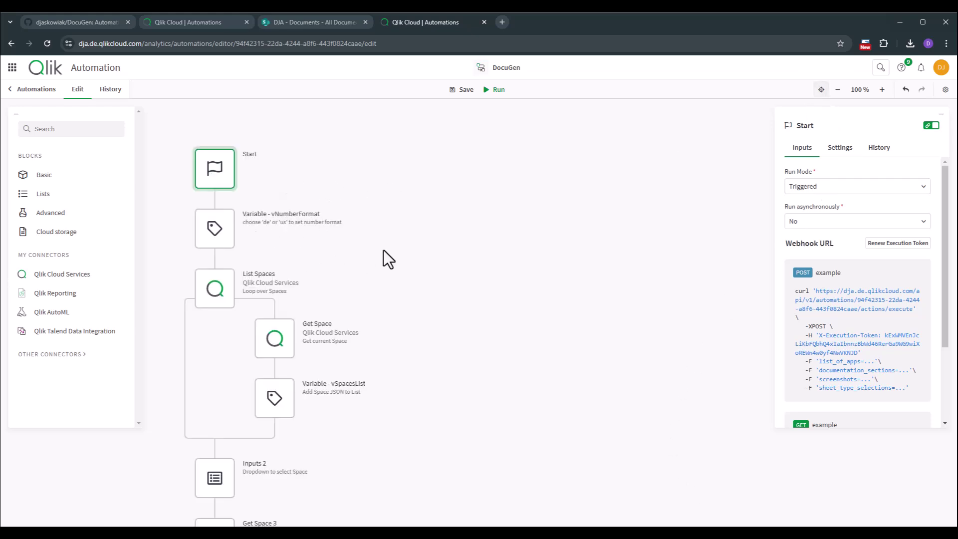
Scroll the canvas down to Custom Code 5 and the three Microsoft SharePoint file blocks
{"action": "scroll", "coordinate": [397, 254], "scroll_direction": "down", "scroll_amount": 4}
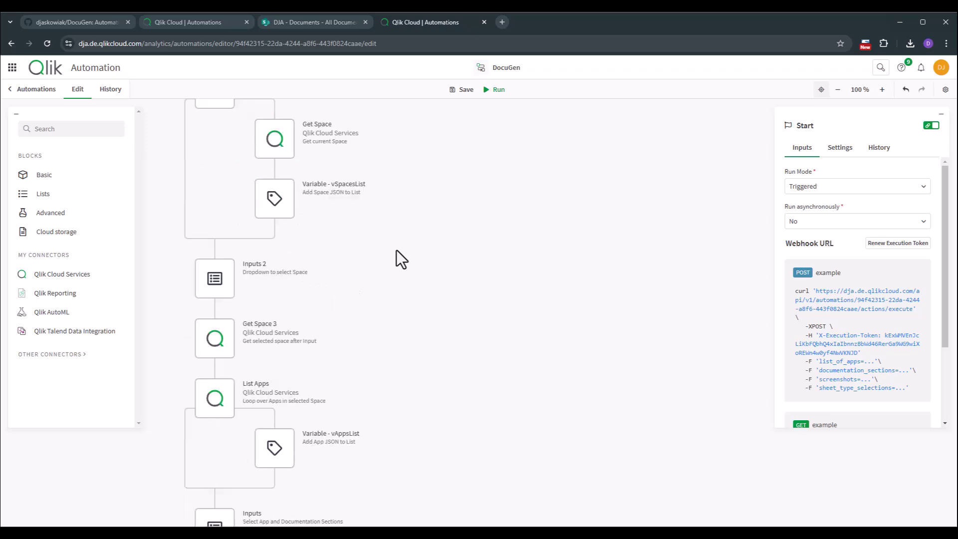
{"action": "scroll", "coordinate": [394, 253], "scroll_direction": "down", "scroll_amount": 15}
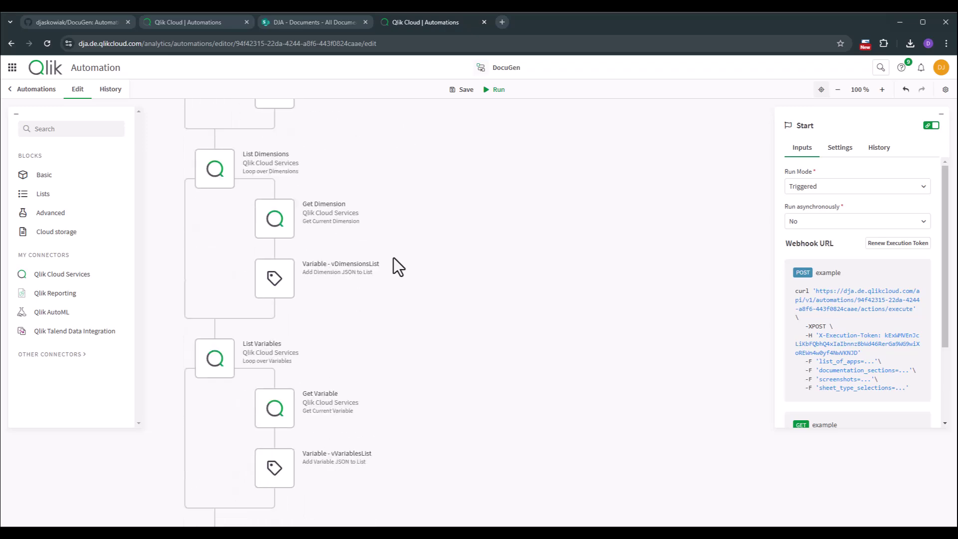
{"action": "scroll", "coordinate": [393, 259], "scroll_direction": "down", "scroll_amount": 15}
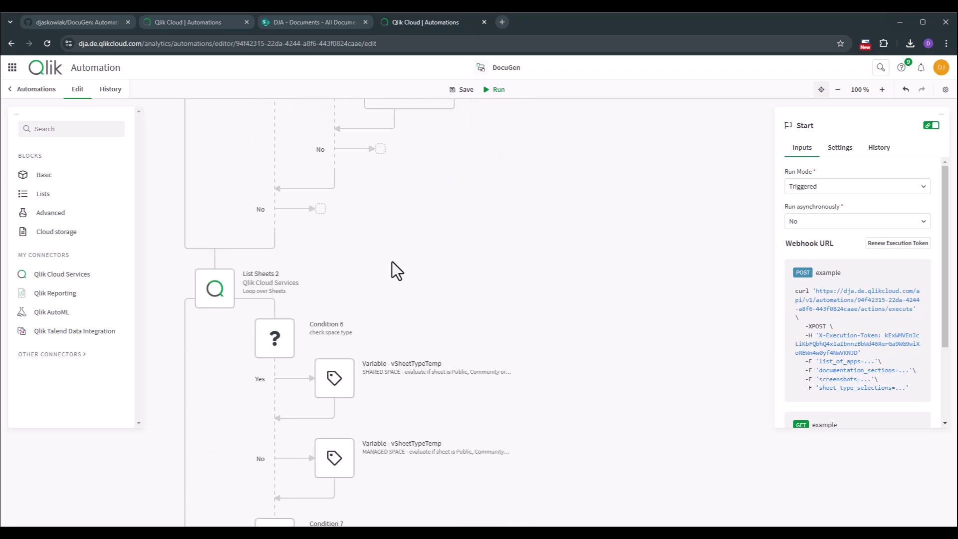
{"action": "scroll", "coordinate": [391, 269], "scroll_direction": "down", "scroll_amount": 15}
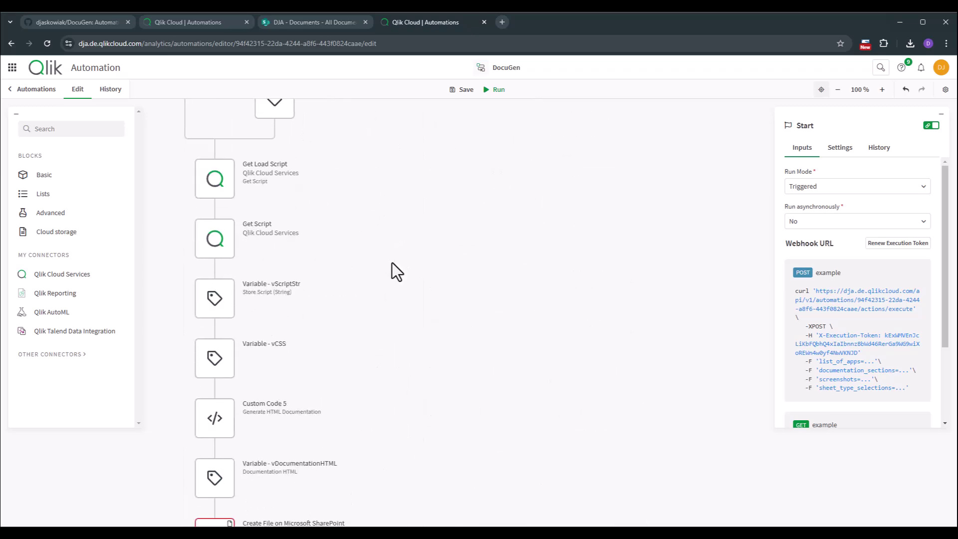
{"action": "scroll", "coordinate": [391, 263], "scroll_direction": "down", "scroll_amount": 5}
{"action": "mouse_move", "coordinate": [224, 290]}
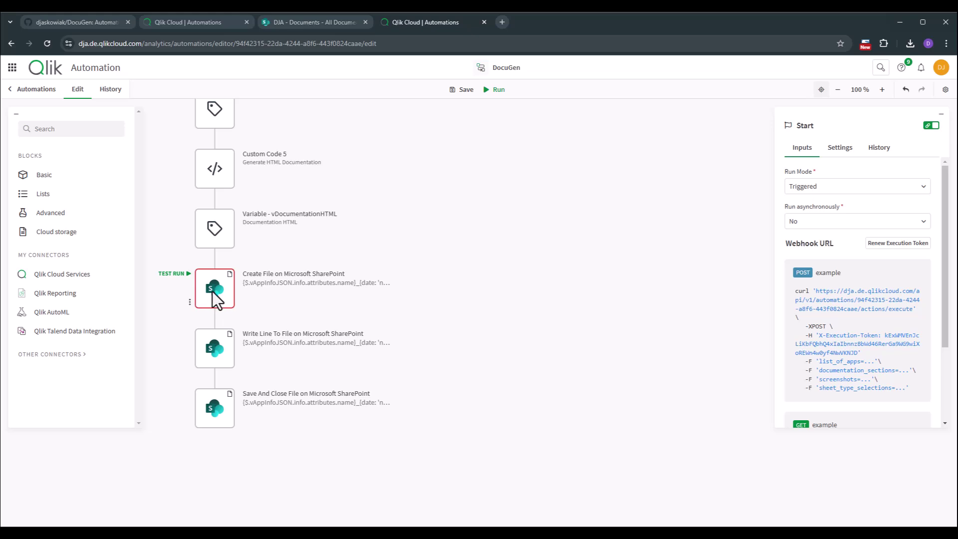
On the Create File block, create and save a new Microsoft SharePoint connection with default permissions
{"action": "left_click", "coordinate": [223, 296]}
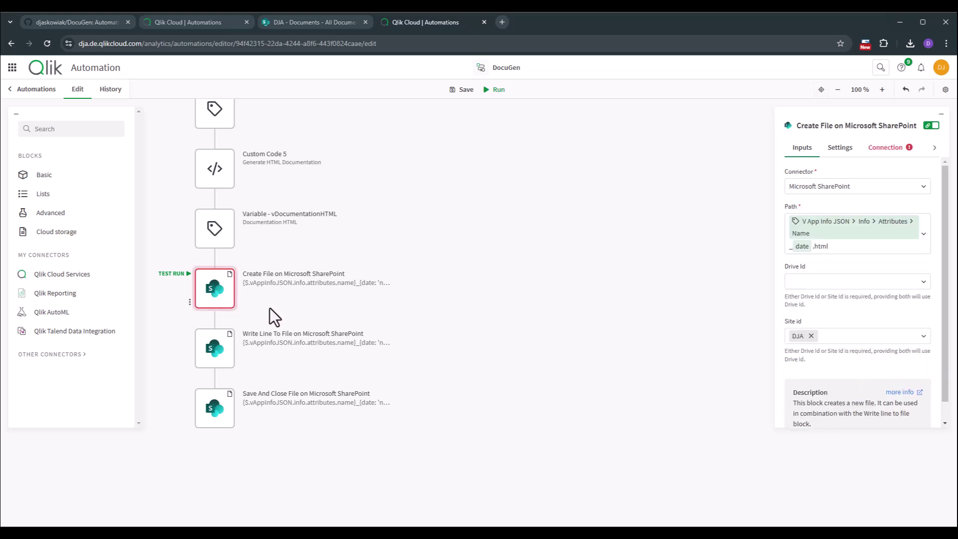
{"action": "left_click", "coordinate": [886, 153]}
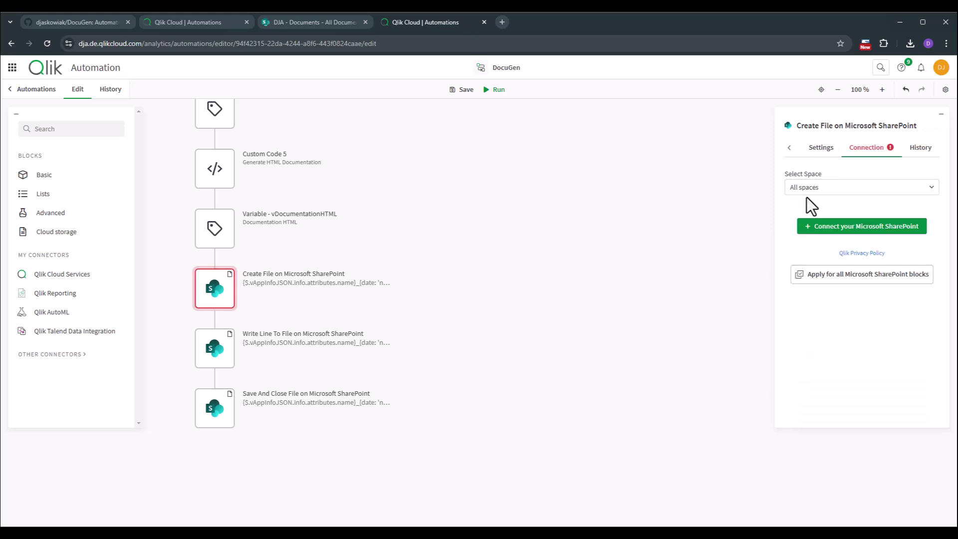
{"action": "left_click", "coordinate": [856, 230]}
{"action": "left_click", "coordinate": [345, 271]}
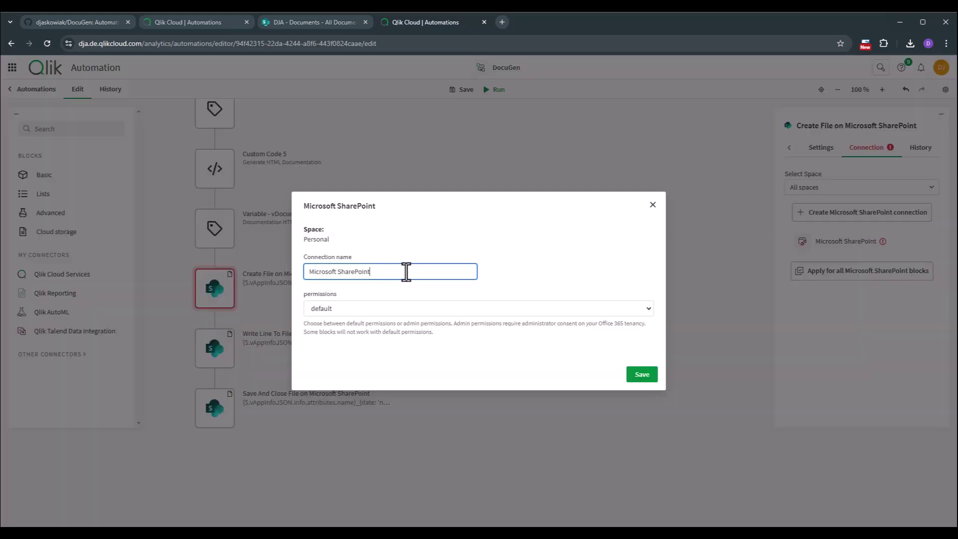
{"action": "left_click", "coordinate": [329, 306]}
{"action": "left_click", "coordinate": [329, 307]}
{"action": "left_click", "coordinate": [641, 377]}
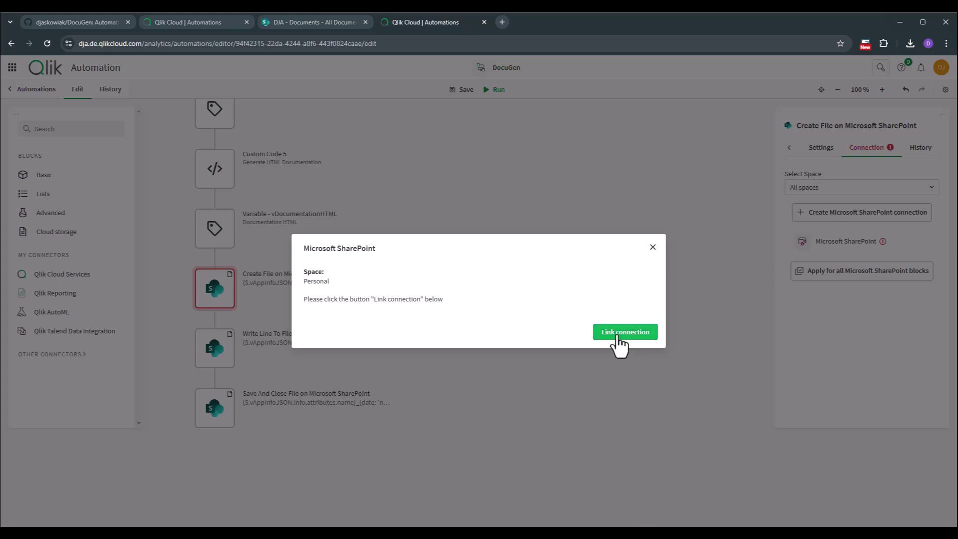
Link the connection to the signed-in Microsoft account and apply it to all SharePoint blocks
{"action": "left_click", "coordinate": [620, 333]}
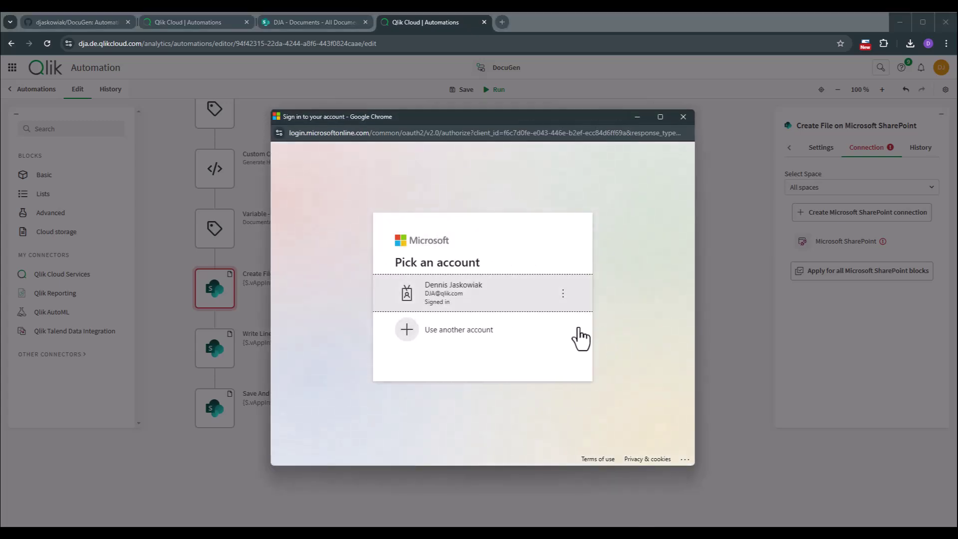
{"action": "left_click", "coordinate": [470, 303]}
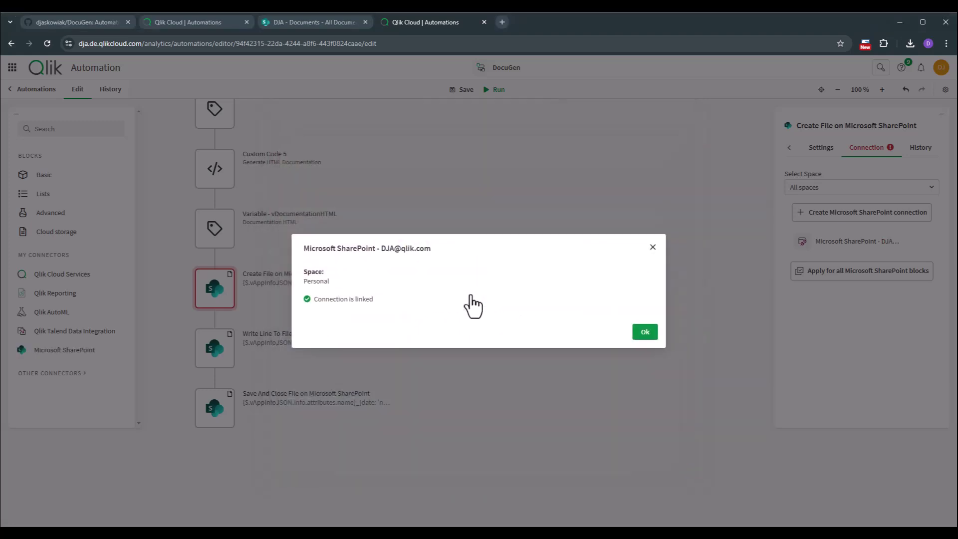
{"action": "left_click", "coordinate": [646, 333]}
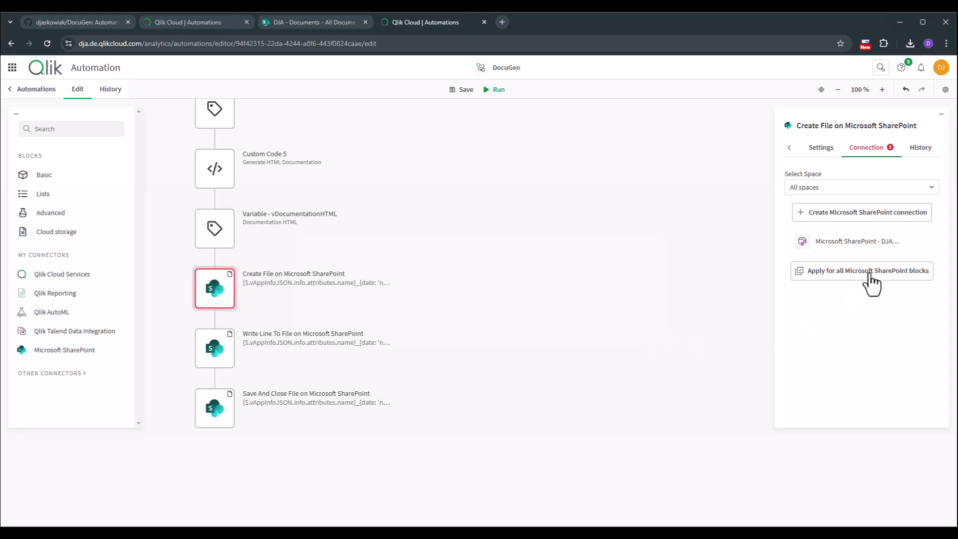
{"action": "left_click", "coordinate": [835, 252]}
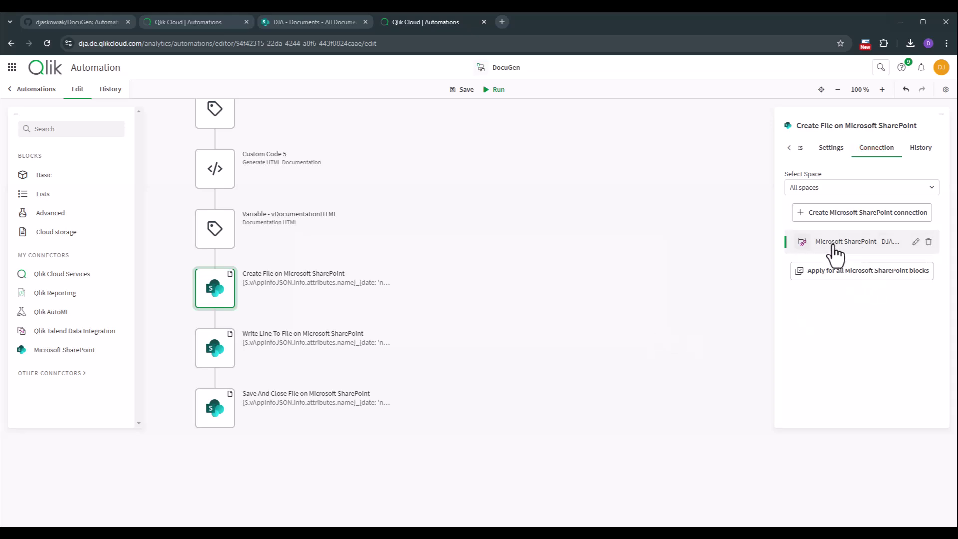
{"action": "left_click", "coordinate": [838, 275]}
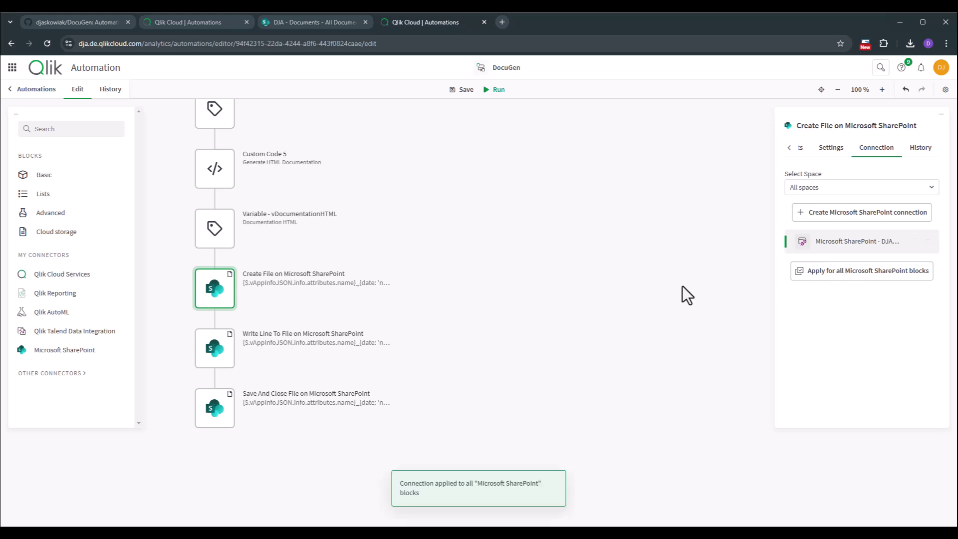
Run the DocuGen automation
{"action": "left_click", "coordinate": [501, 97]}
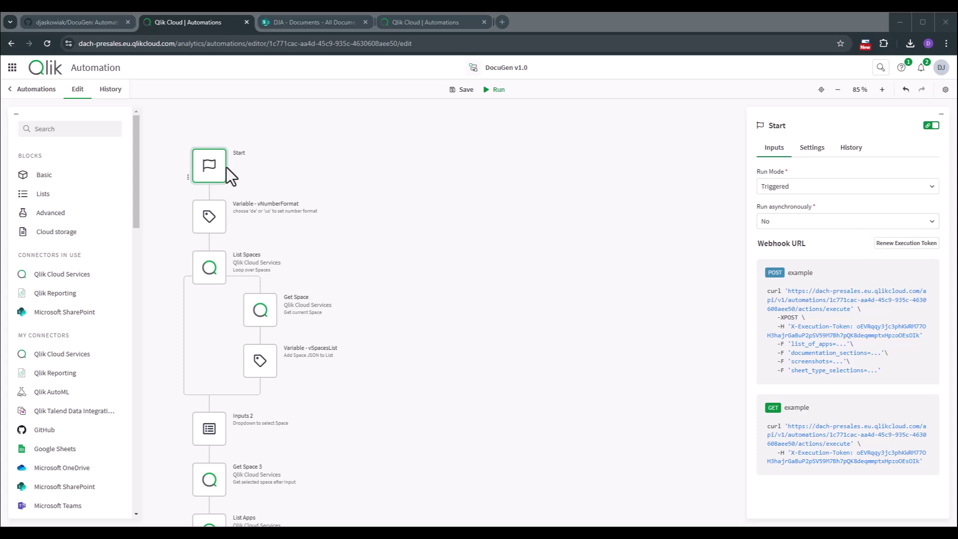
Scroll the DocuGen v1.0 canvas past the sheet, object and field loops to Get Load Script, vCSS and Custom Code 5
{"action": "scroll", "coordinate": [257, 320], "scroll_direction": "down", "scroll_amount": 1}
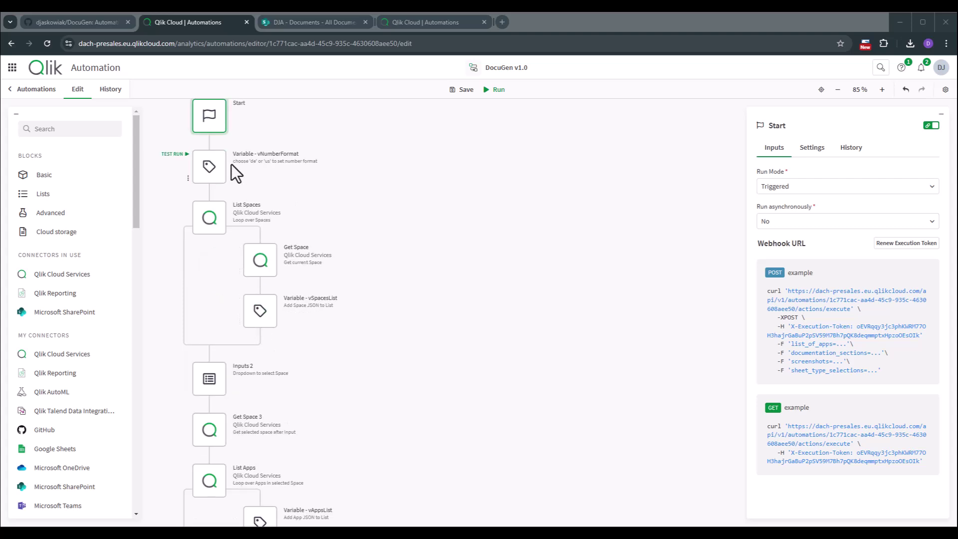
{"action": "scroll", "coordinate": [274, 262], "scroll_direction": "down", "scroll_amount": 2}
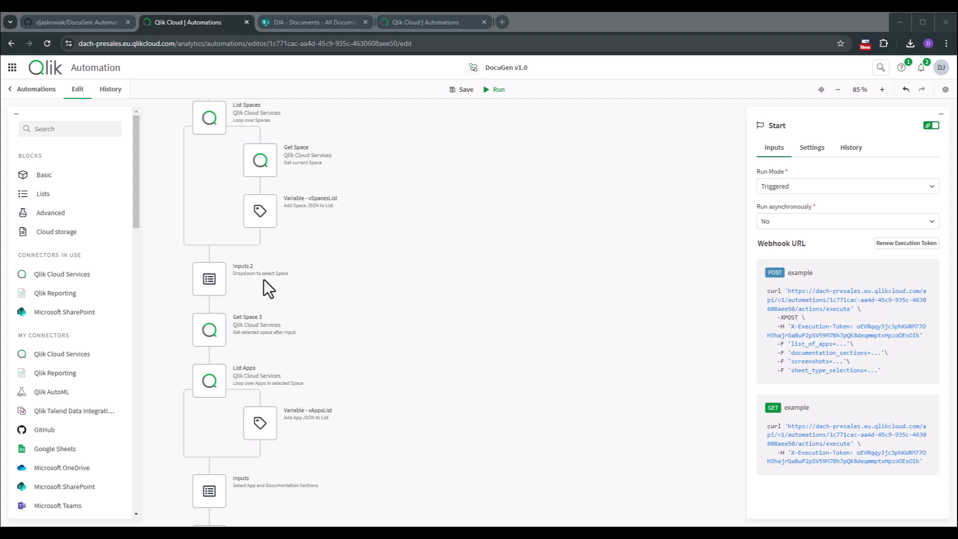
{"action": "scroll", "coordinate": [269, 288], "scroll_direction": "down", "scroll_amount": 1}
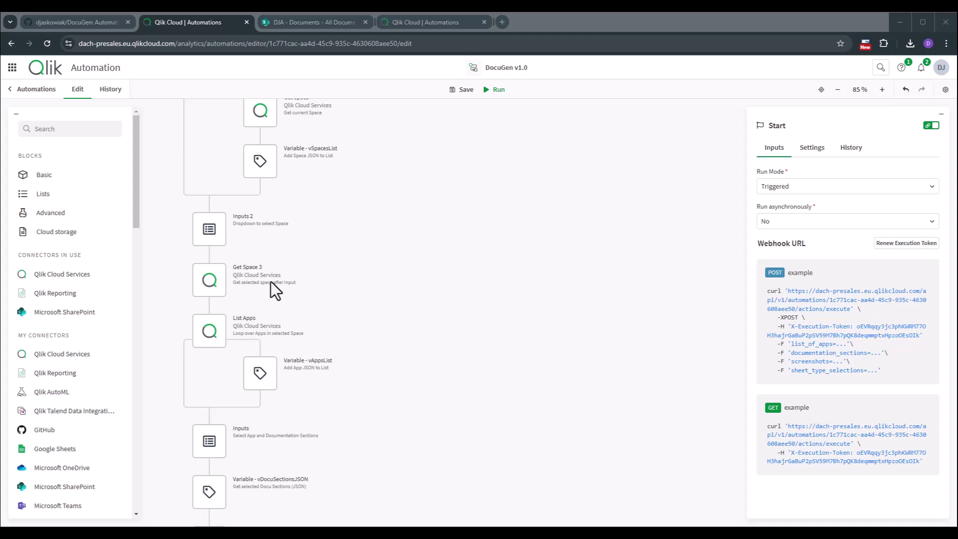
{"action": "scroll", "coordinate": [269, 282], "scroll_direction": "down", "scroll_amount": 4}
{"action": "scroll", "coordinate": [232, 349], "scroll_direction": "down", "scroll_amount": 1}
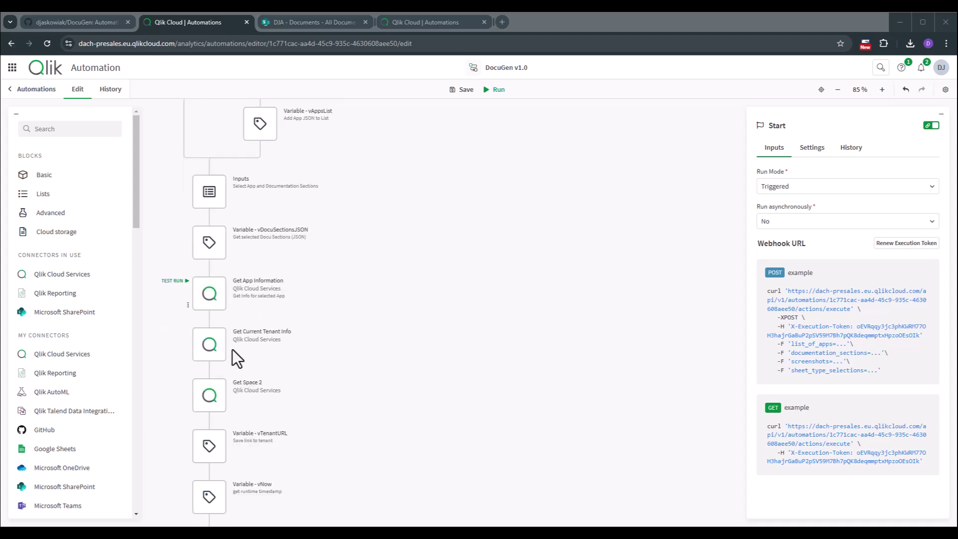
{"action": "scroll", "coordinate": [284, 334], "scroll_direction": "down", "scroll_amount": 2}
{"action": "scroll", "coordinate": [291, 344], "scroll_direction": "down", "scroll_amount": 2}
{"action": "scroll", "coordinate": [261, 432], "scroll_direction": "down", "scroll_amount": 3}
{"action": "scroll", "coordinate": [218, 352], "scroll_direction": "down", "scroll_amount": 3}
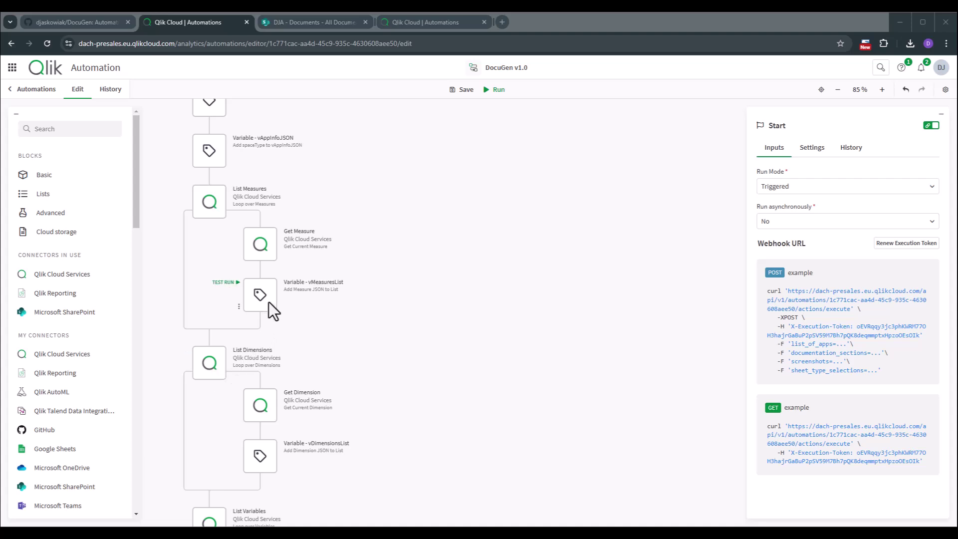
{"action": "scroll", "coordinate": [374, 428], "scroll_direction": "down", "scroll_amount": 5}
{"action": "scroll", "coordinate": [383, 409], "scroll_direction": "down", "scroll_amount": 1}
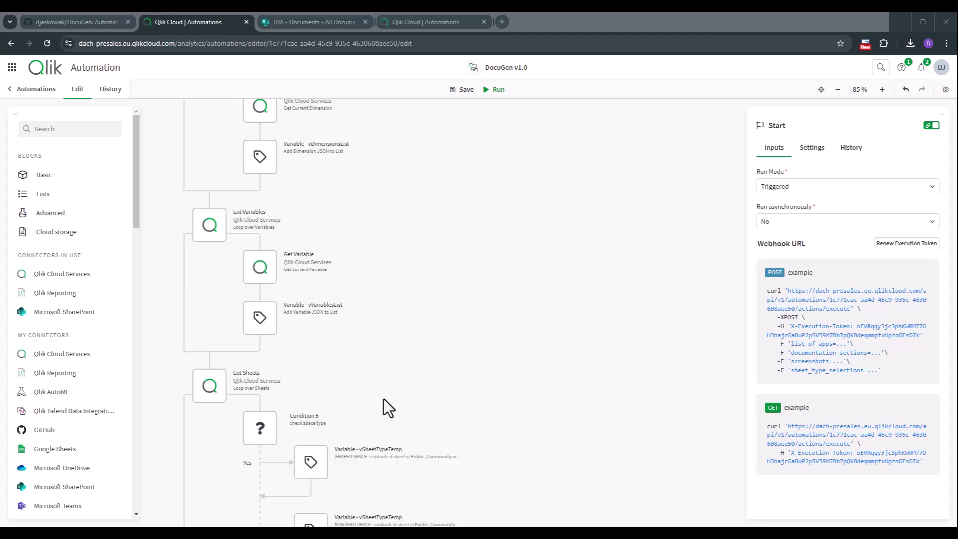
{"action": "scroll", "coordinate": [384, 246], "scroll_direction": "down", "scroll_amount": 2}
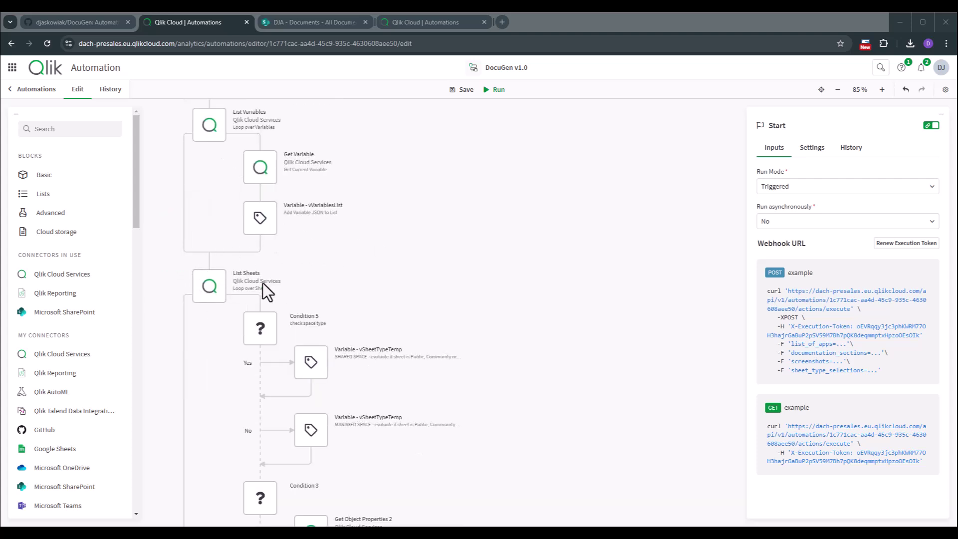
{"action": "scroll", "coordinate": [339, 302], "scroll_direction": "down", "scroll_amount": 1}
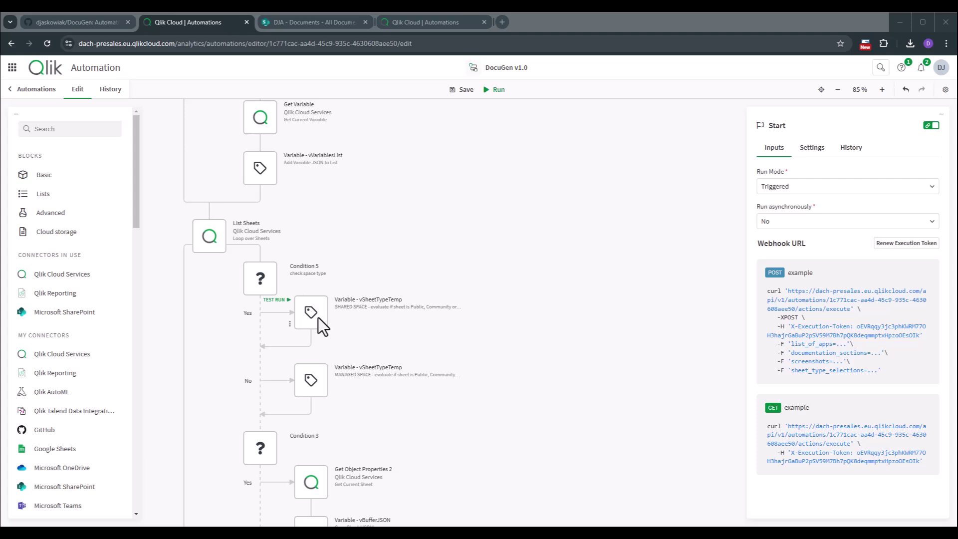
{"action": "scroll", "coordinate": [475, 303], "scroll_direction": "down", "scroll_amount": 2}
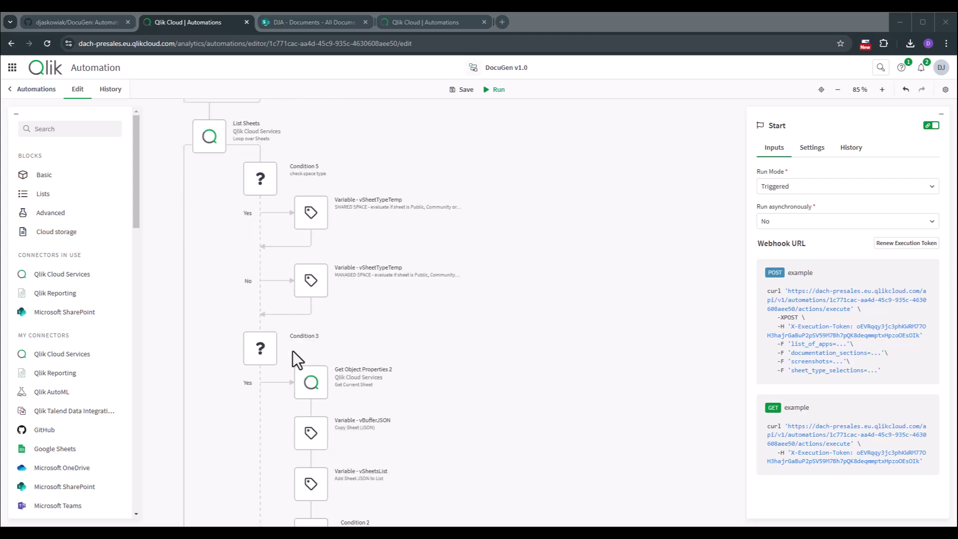
{"action": "scroll", "coordinate": [315, 392], "scroll_direction": "down", "scroll_amount": 1}
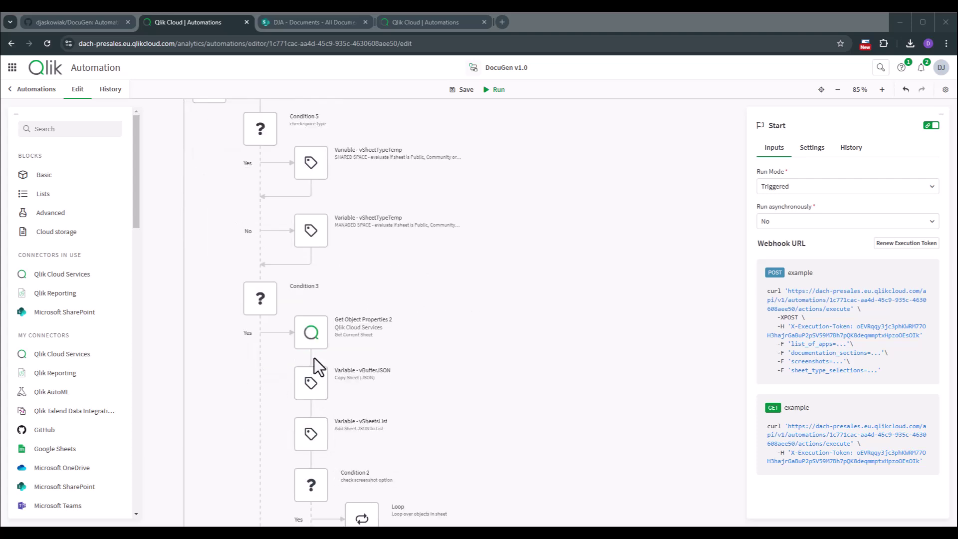
{"action": "scroll", "coordinate": [313, 358], "scroll_direction": "down", "scroll_amount": 2}
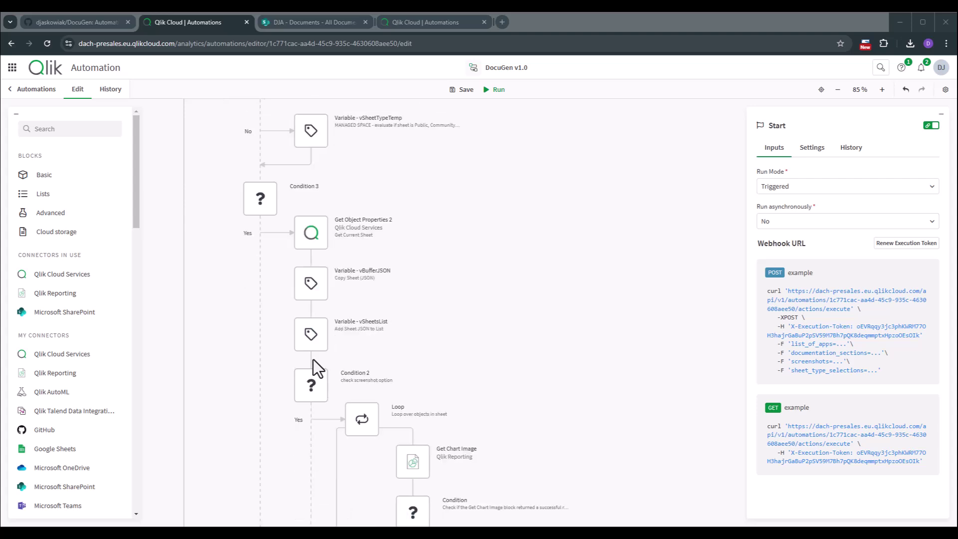
{"action": "scroll", "coordinate": [363, 423], "scroll_direction": "down", "scroll_amount": 1}
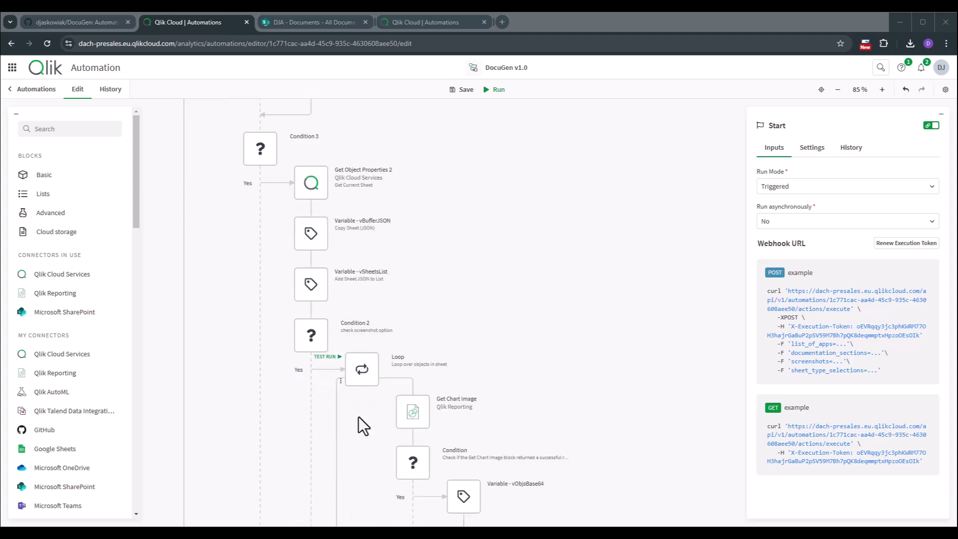
{"action": "scroll", "coordinate": [416, 414], "scroll_direction": "down", "scroll_amount": 1}
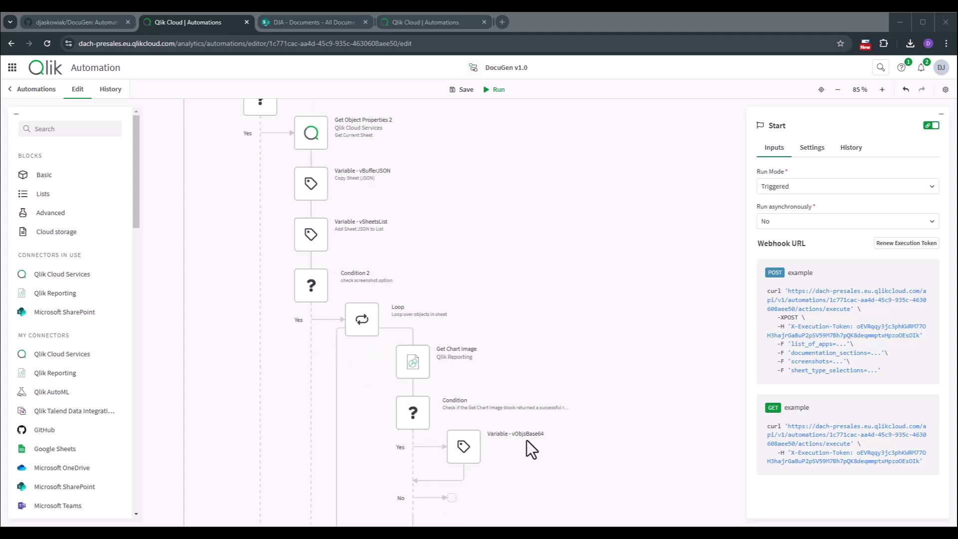
{"action": "scroll", "coordinate": [525, 440], "scroll_direction": "down", "scroll_amount": 1}
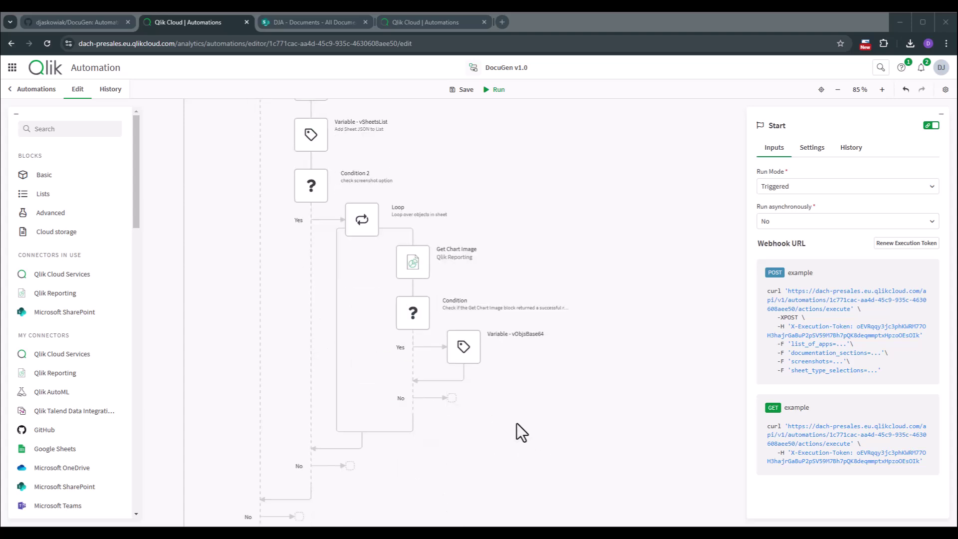
{"action": "scroll", "coordinate": [500, 414], "scroll_direction": "down", "scroll_amount": 2}
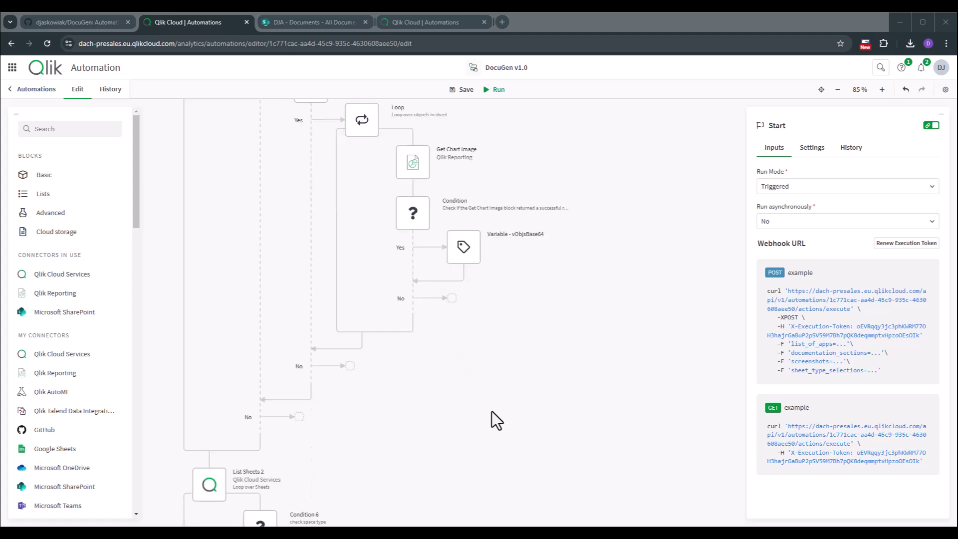
{"action": "scroll", "coordinate": [486, 406], "scroll_direction": "down", "scroll_amount": 1}
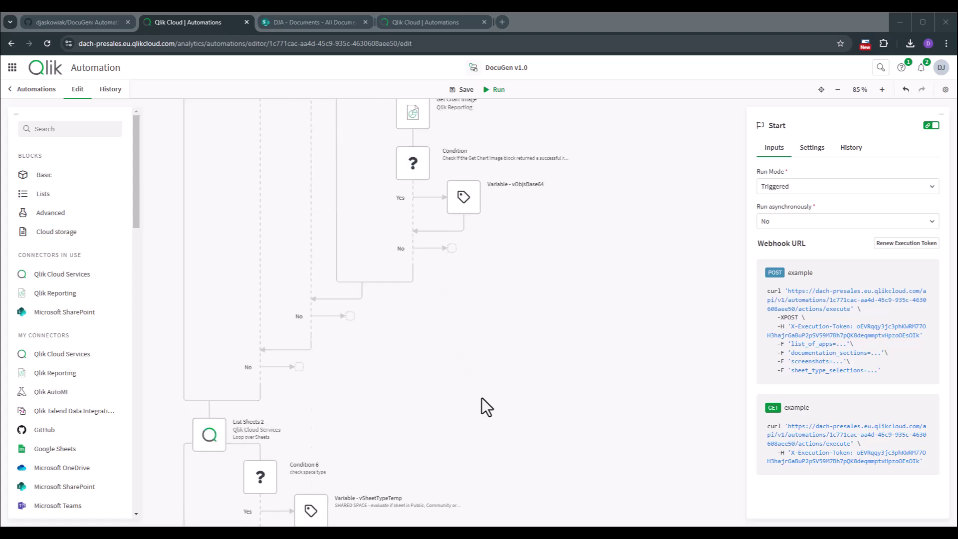
{"action": "scroll", "coordinate": [481, 397], "scroll_direction": "down", "scroll_amount": 2}
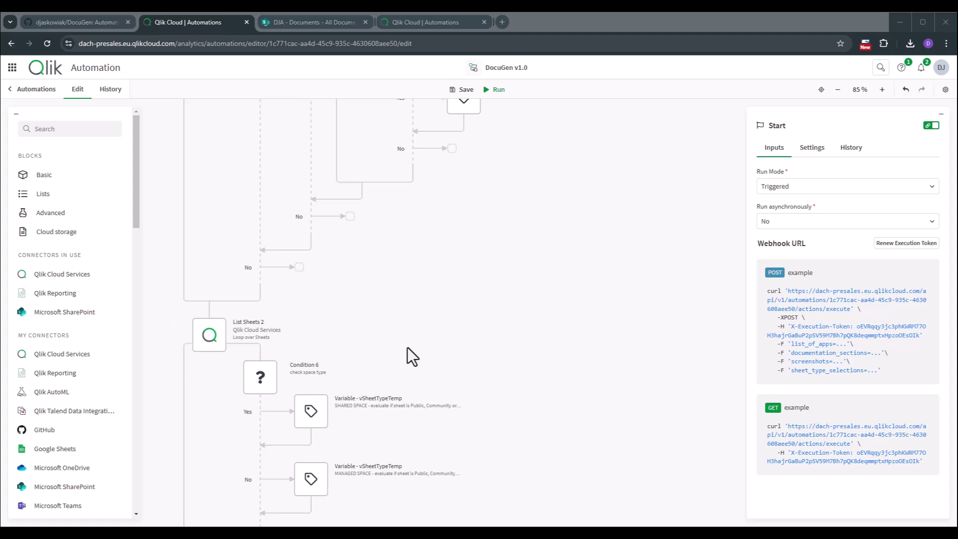
{"action": "scroll", "coordinate": [414, 348], "scroll_direction": "down", "scroll_amount": 4}
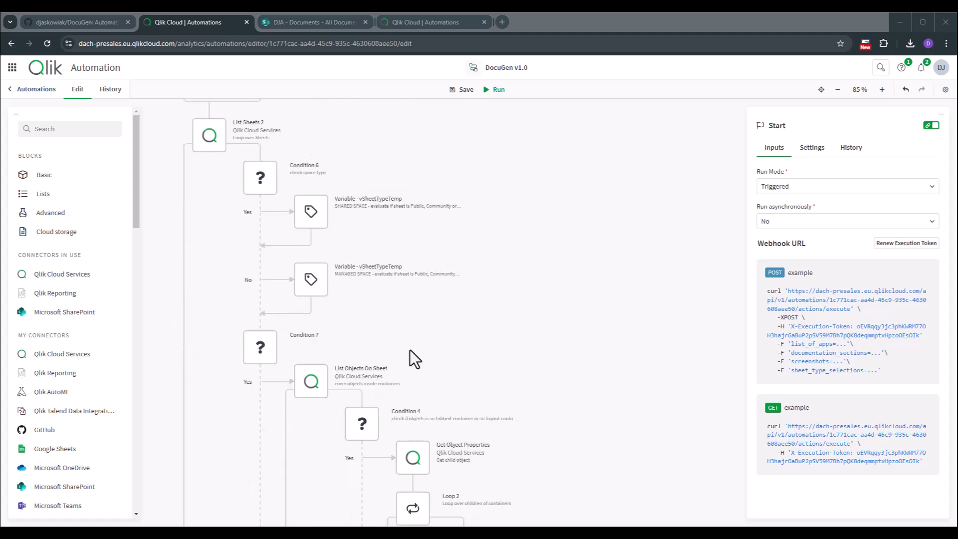
{"action": "scroll", "coordinate": [409, 350], "scroll_direction": "down", "scroll_amount": 1}
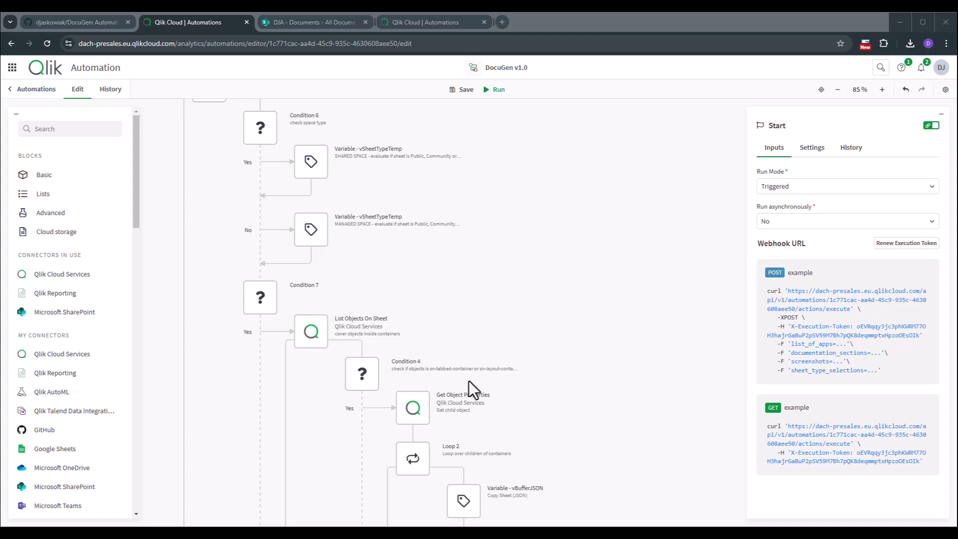
{"action": "scroll", "coordinate": [484, 392], "scroll_direction": "down", "scroll_amount": 1}
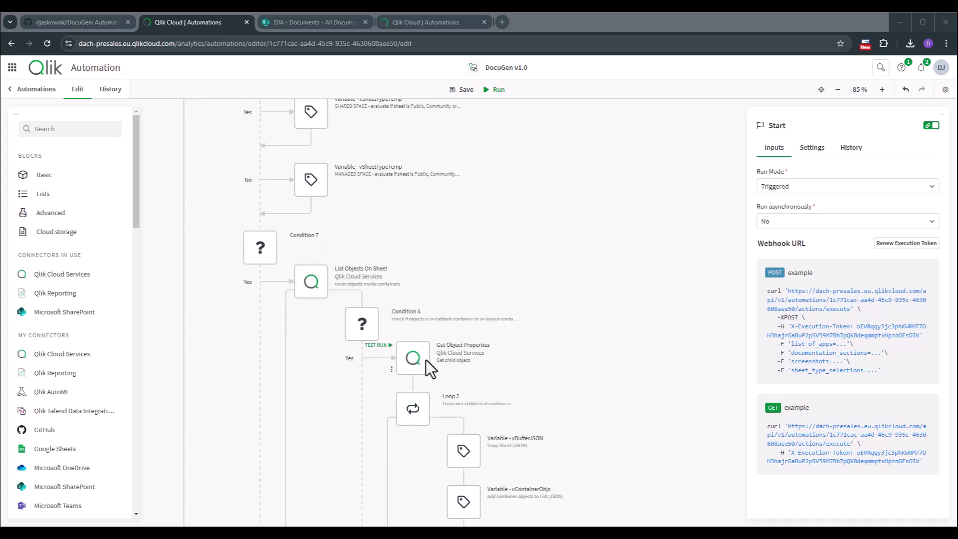
{"action": "scroll", "coordinate": [426, 360], "scroll_direction": "down", "scroll_amount": 1}
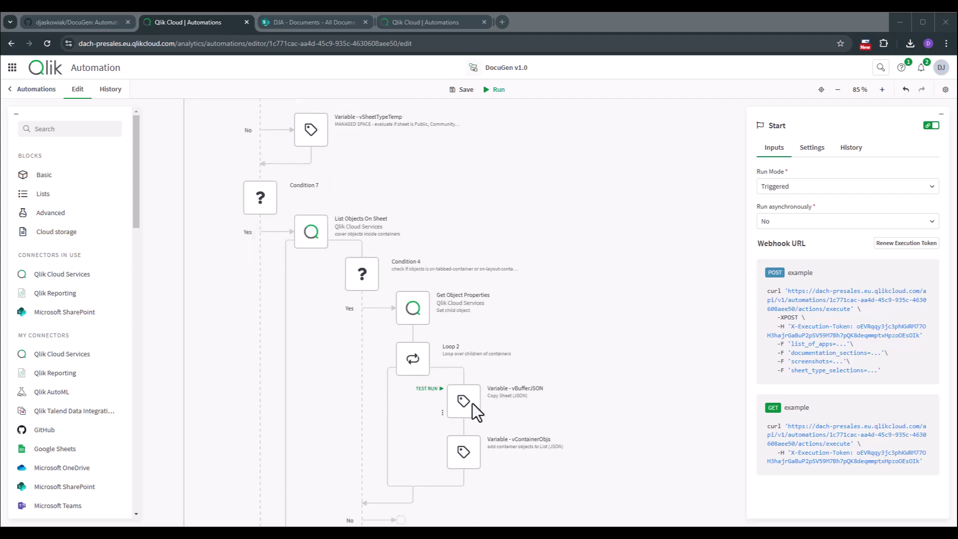
{"action": "scroll", "coordinate": [471, 454], "scroll_direction": "down", "scroll_amount": 1}
{"action": "scroll", "coordinate": [467, 433], "scroll_direction": "down", "scroll_amount": 4}
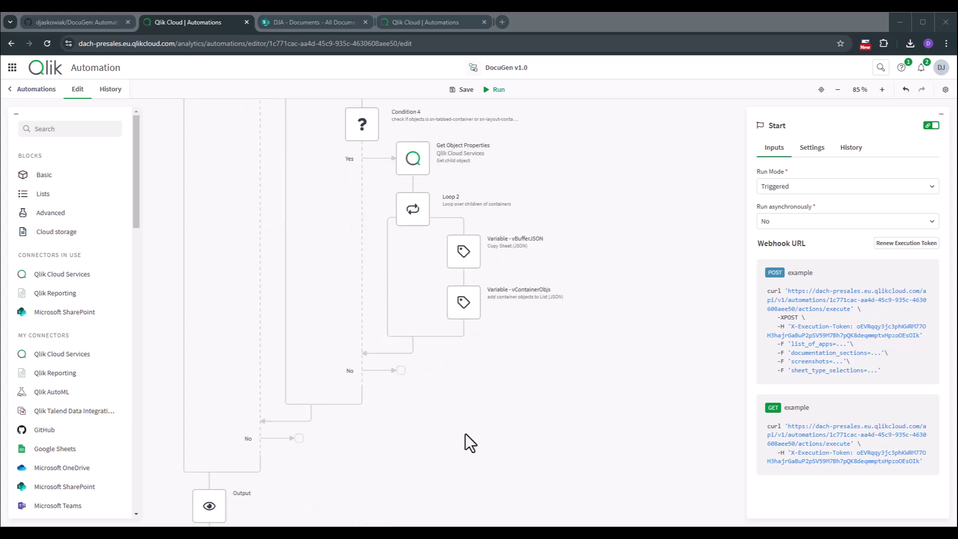
{"action": "scroll", "coordinate": [253, 415], "scroll_direction": "down", "scroll_amount": 1}
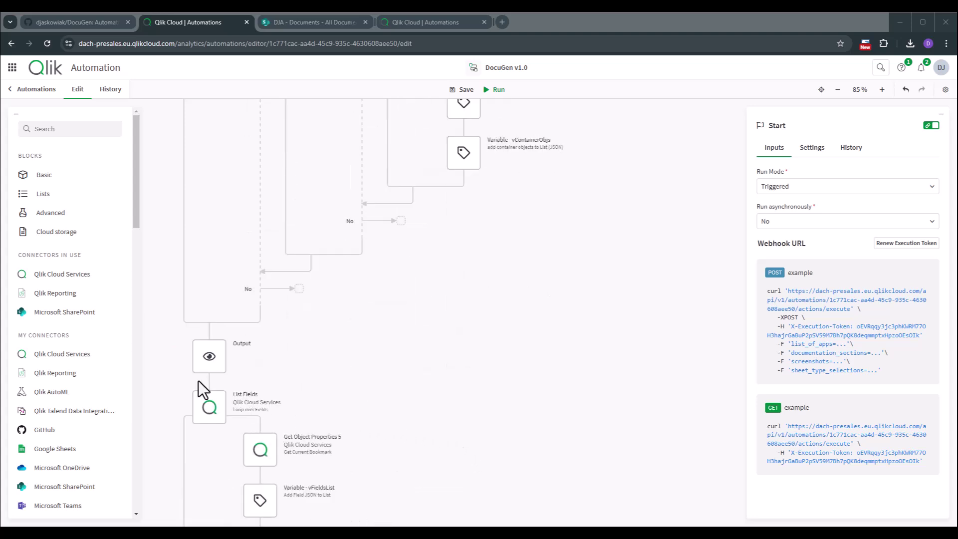
{"action": "scroll", "coordinate": [210, 389], "scroll_direction": "down", "scroll_amount": 1}
{"action": "scroll", "coordinate": [219, 362], "scroll_direction": "down", "scroll_amount": 1}
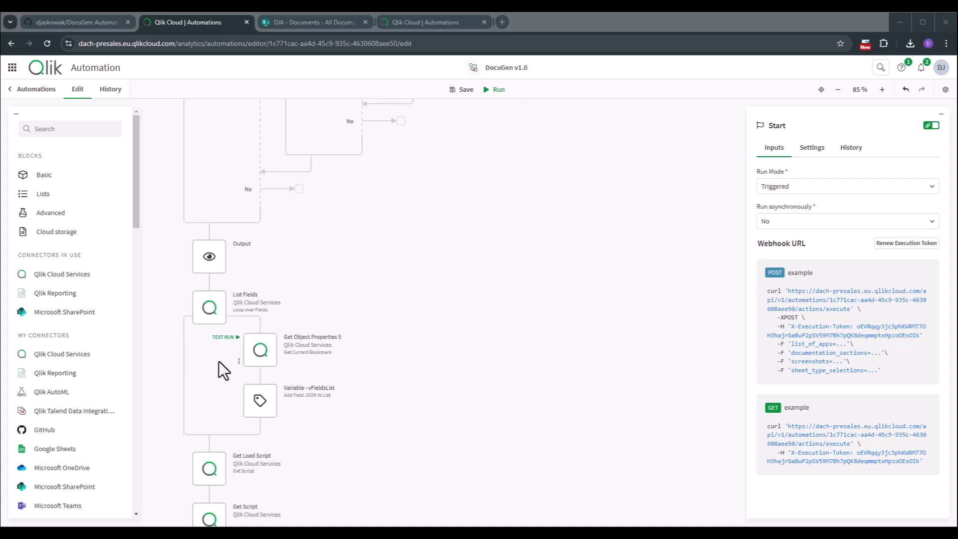
{"action": "scroll", "coordinate": [214, 334], "scroll_direction": "down", "scroll_amount": 3}
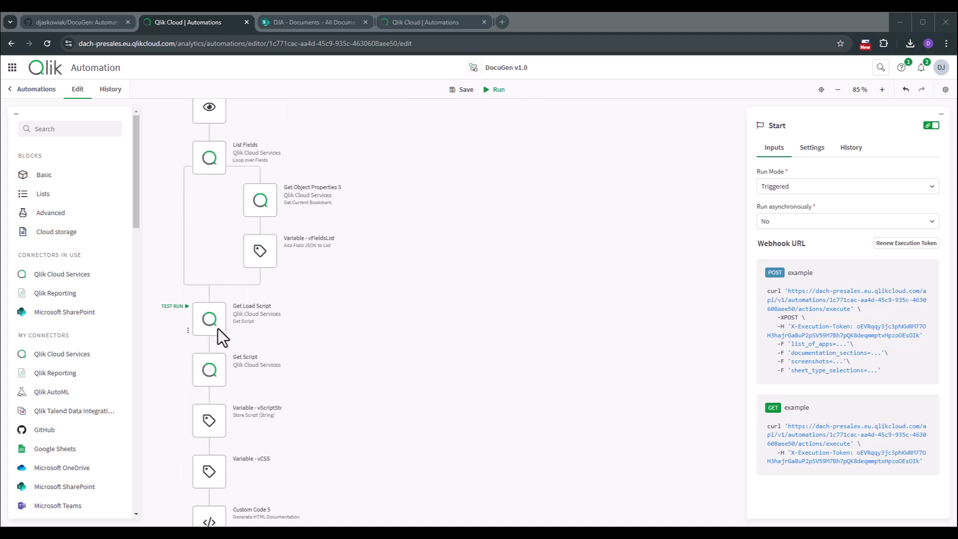
{"action": "scroll", "coordinate": [222, 328], "scroll_direction": "down", "scroll_amount": 1}
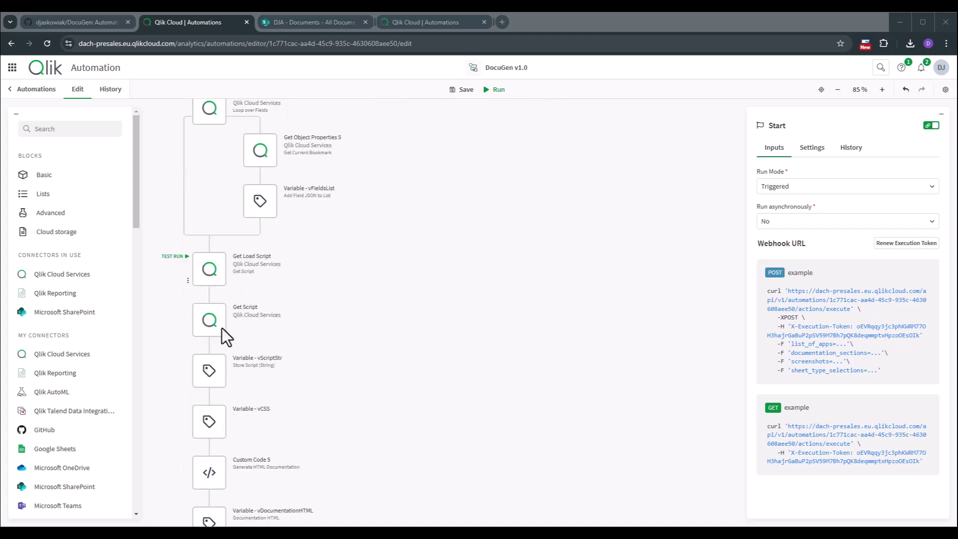
{"action": "scroll", "coordinate": [214, 349], "scroll_direction": "down", "scroll_amount": 1}
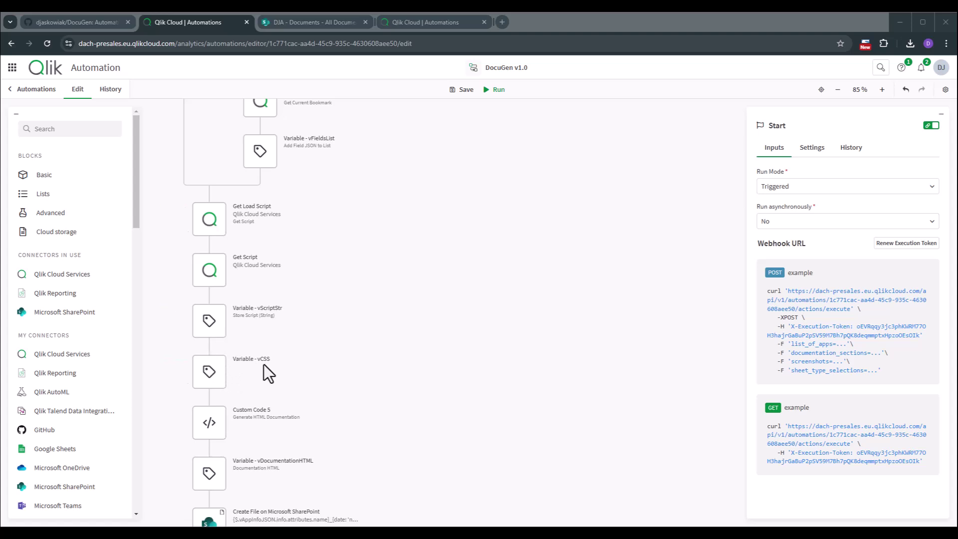
Select the Variable - vCSS block to reveal its normalize.css v3.0.2 stylesheet value
{"action": "left_click", "coordinate": [211, 375]}
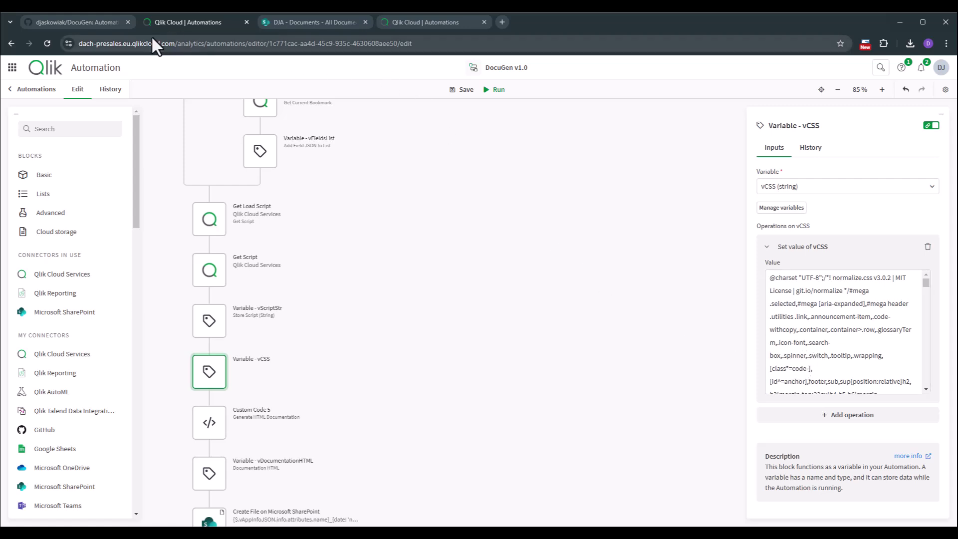
Open DocuGen's code/used_css.css (15931 lines) on GitHub, then go back to the vCSS settings
{"action": "left_click", "coordinate": [76, 21]}
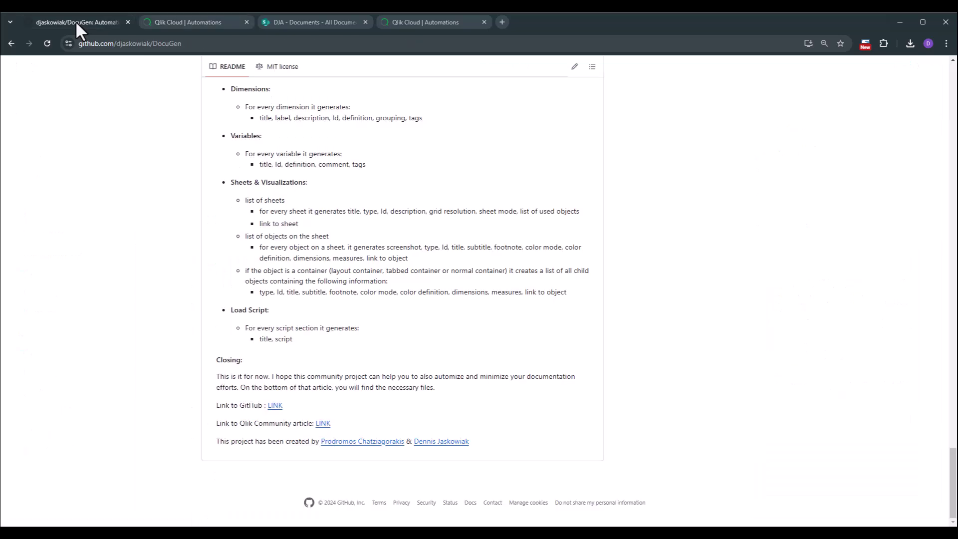
{"action": "scroll", "coordinate": [267, 182], "scroll_direction": "up", "scroll_amount": 15}
{"action": "left_click", "coordinate": [228, 197]}
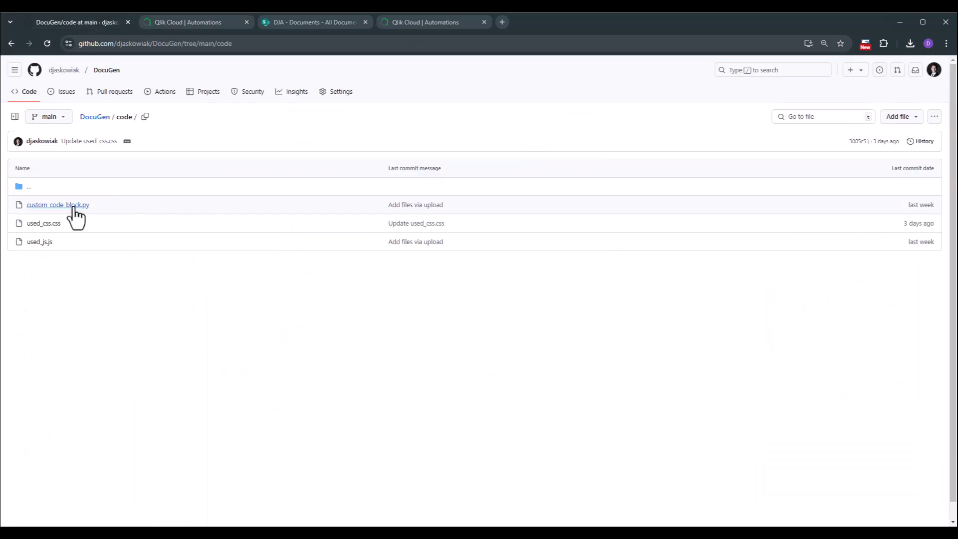
{"action": "left_click", "coordinate": [47, 228]}
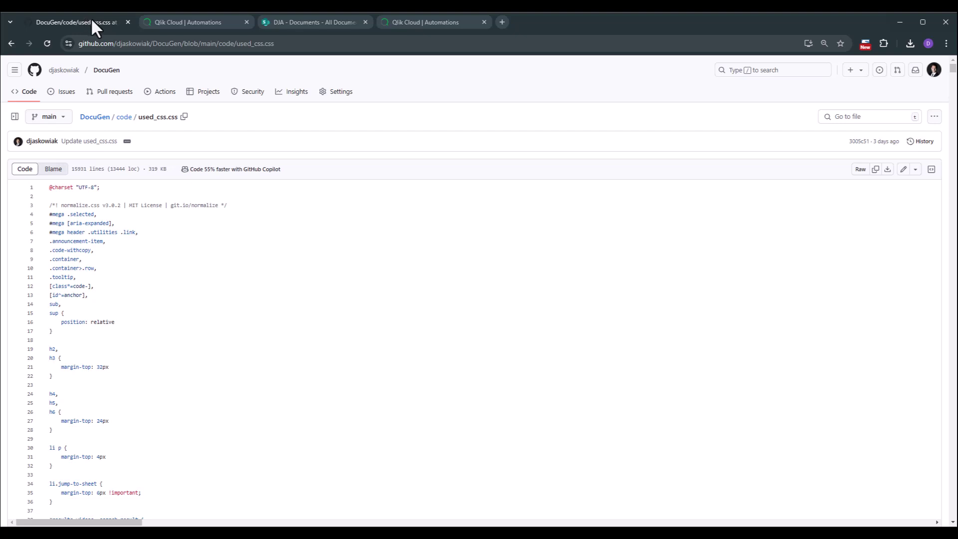
{"action": "left_click", "coordinate": [164, 22]}
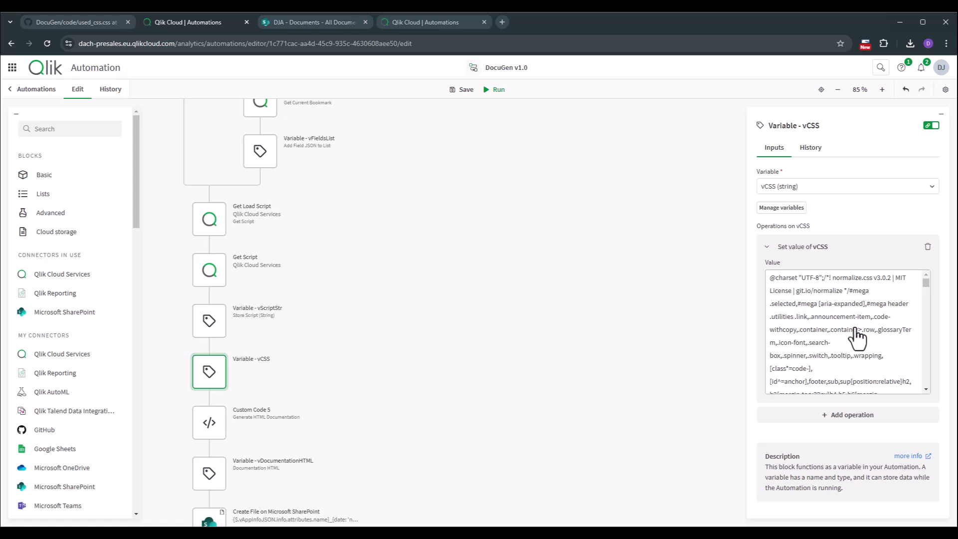
Expand Custom Code 5's Python 3.11 script defining bytes_to_MB, format_with_commas and navigation_bar_to_html
{"action": "left_click", "coordinate": [210, 424]}
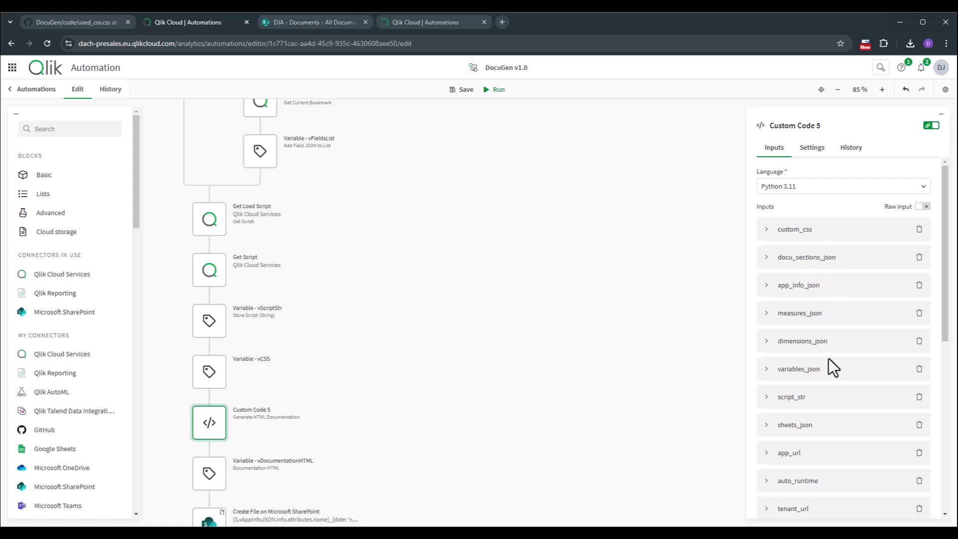
{"action": "scroll", "coordinate": [828, 369], "scroll_direction": "down", "scroll_amount": 3}
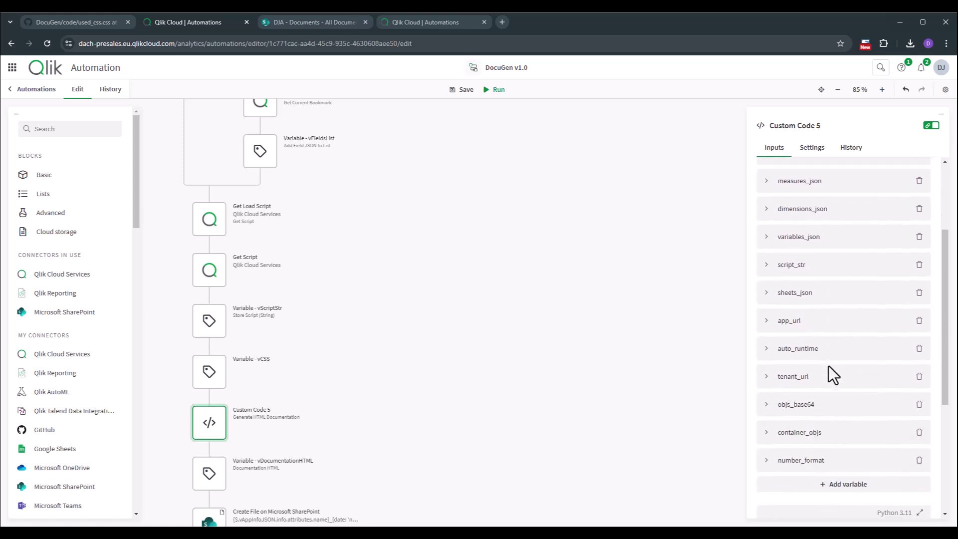
{"action": "scroll", "coordinate": [836, 437], "scroll_direction": "down", "scroll_amount": 2}
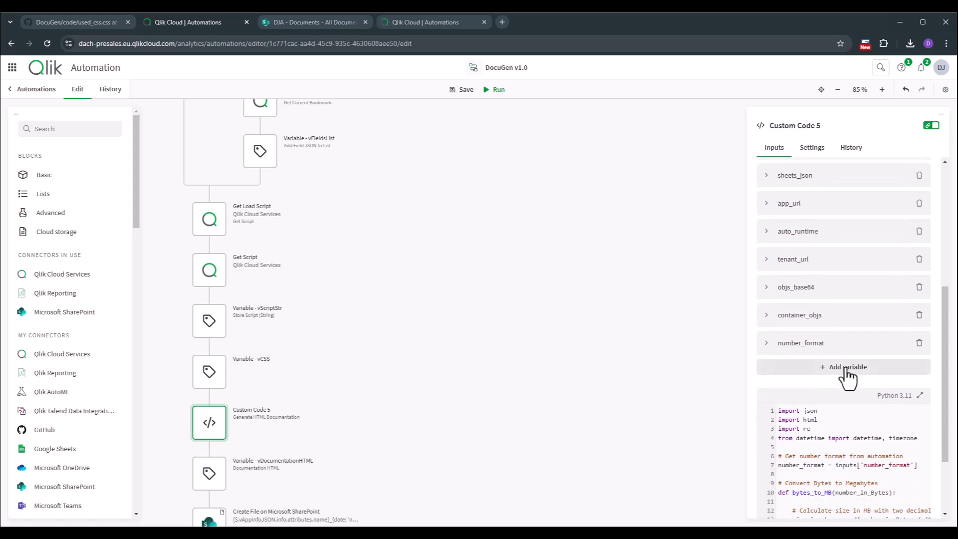
{"action": "scroll", "coordinate": [869, 451], "scroll_direction": "down", "scroll_amount": 1}
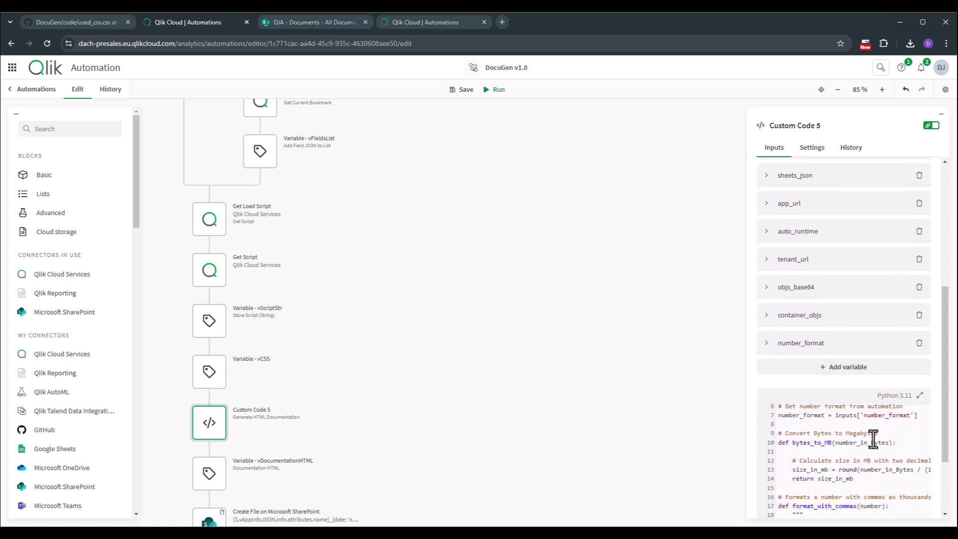
{"action": "scroll", "coordinate": [942, 406], "scroll_direction": "down", "scroll_amount": 2}
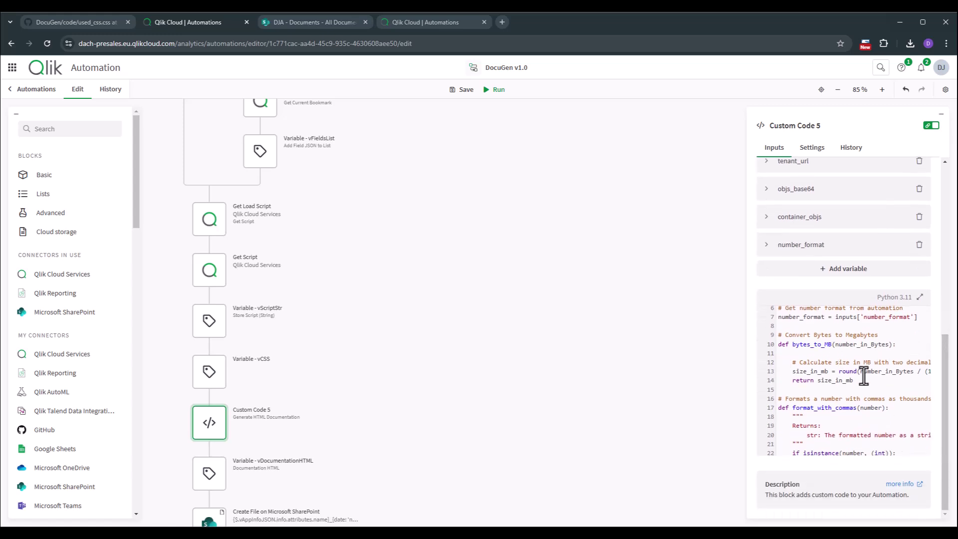
{"action": "left_click", "coordinate": [919, 297]}
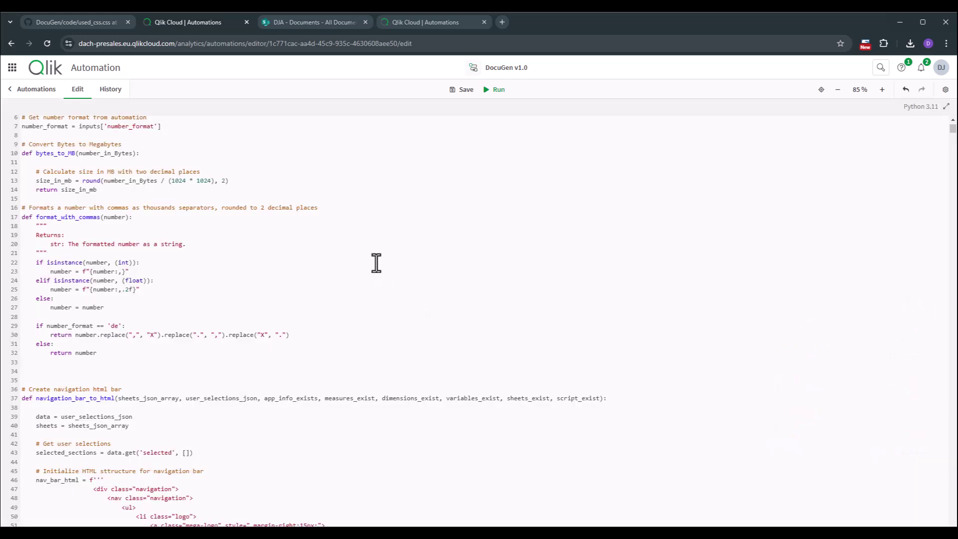
Open DocuGen's code/custom_code_block.py (1991 lines) on GitHub, then go back to Custom Code 5's script
{"action": "left_click", "coordinate": [83, 20]}
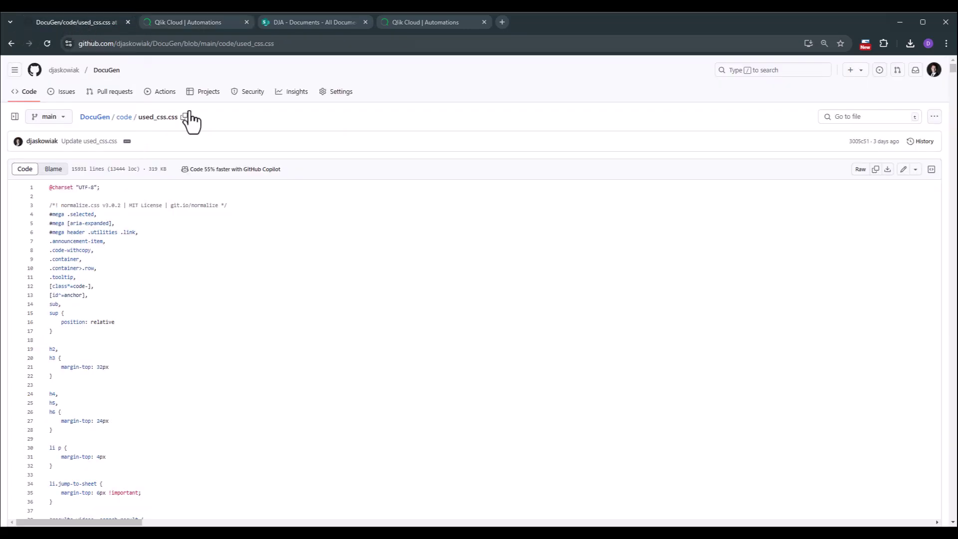
{"action": "left_click", "coordinate": [127, 120]}
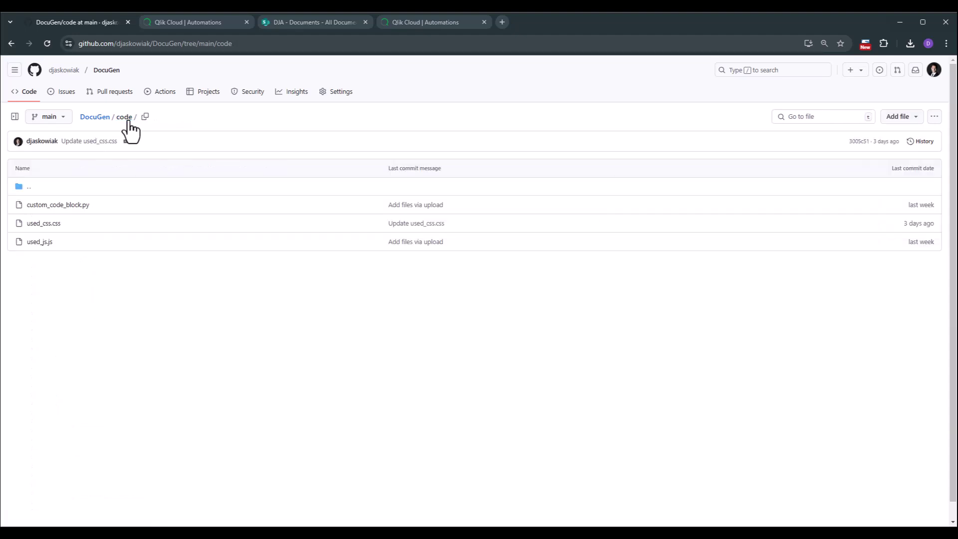
{"action": "left_click", "coordinate": [51, 209]}
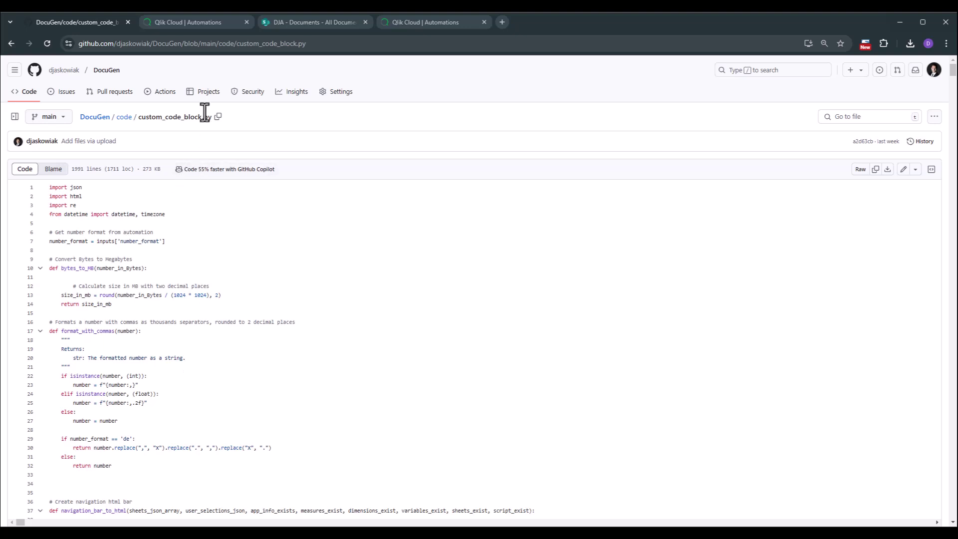
{"action": "left_click", "coordinate": [198, 25]}
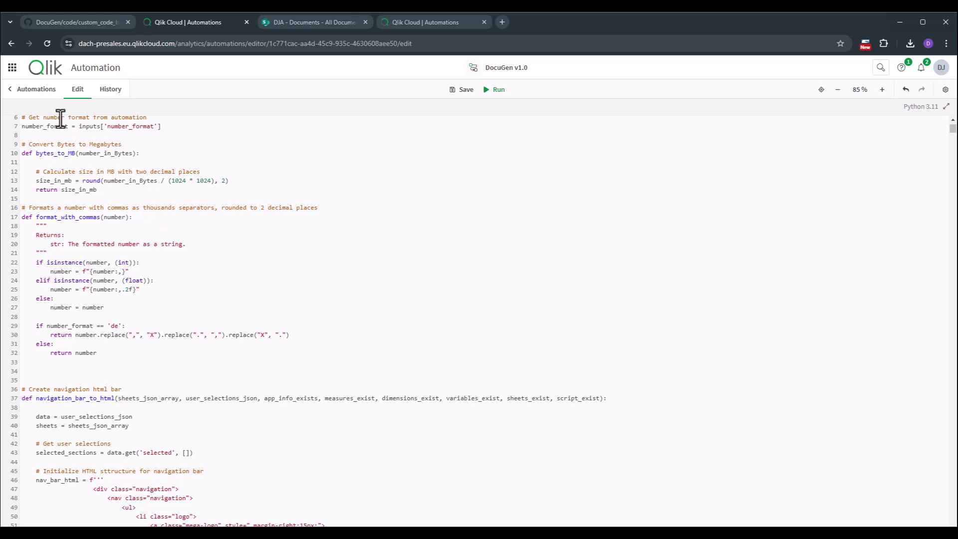
Collapse the code view and show vDocumentationHTML's value set to Custom Code 5's output
{"action": "left_click", "coordinate": [946, 107]}
{"action": "scroll", "coordinate": [350, 431], "scroll_direction": "down", "scroll_amount": 1}
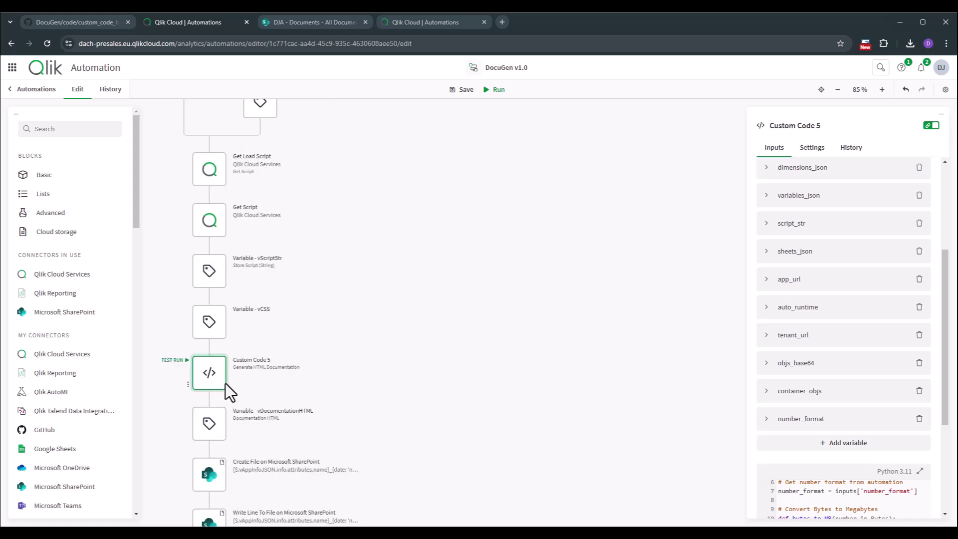
{"action": "left_click", "coordinate": [210, 426]}
{"action": "scroll", "coordinate": [276, 417], "scroll_direction": "down", "scroll_amount": 2}
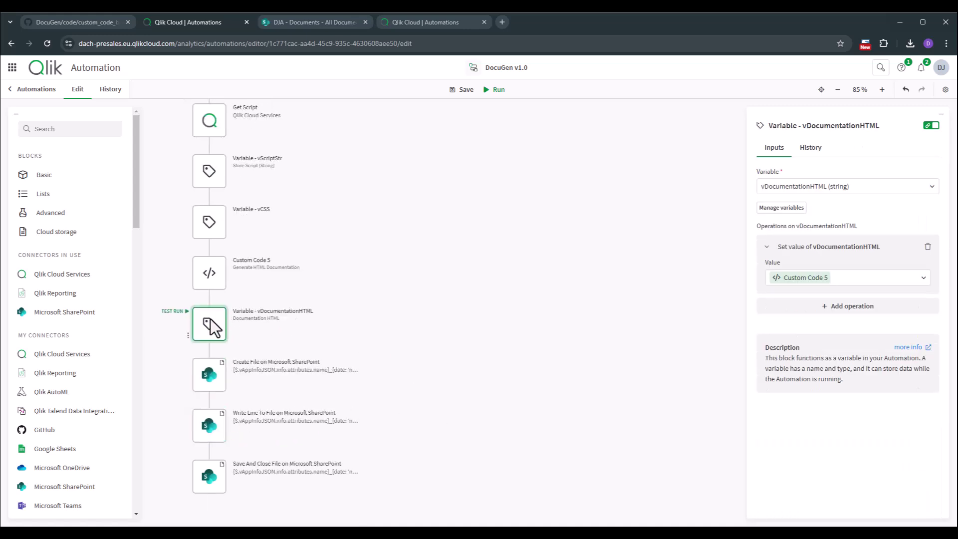
{"action": "mouse_move", "coordinate": [211, 380]}
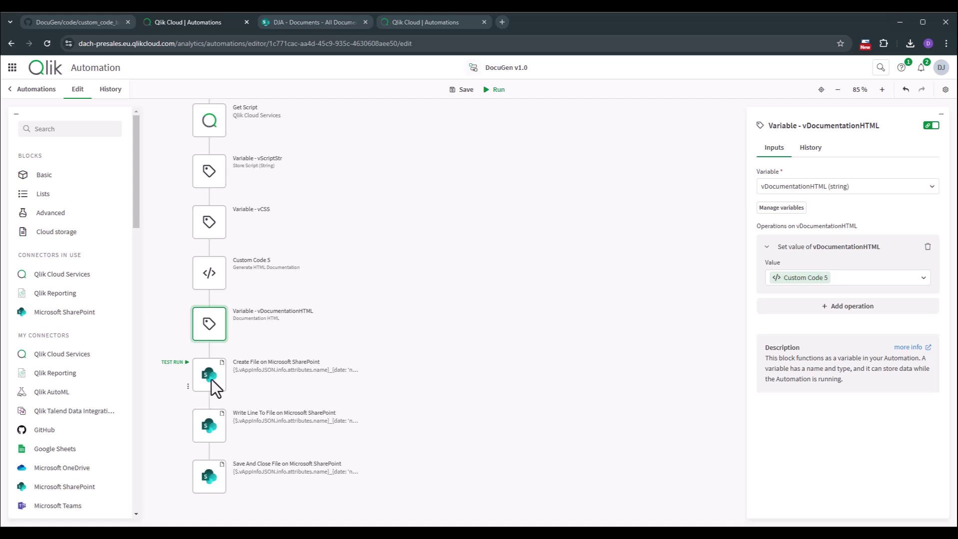